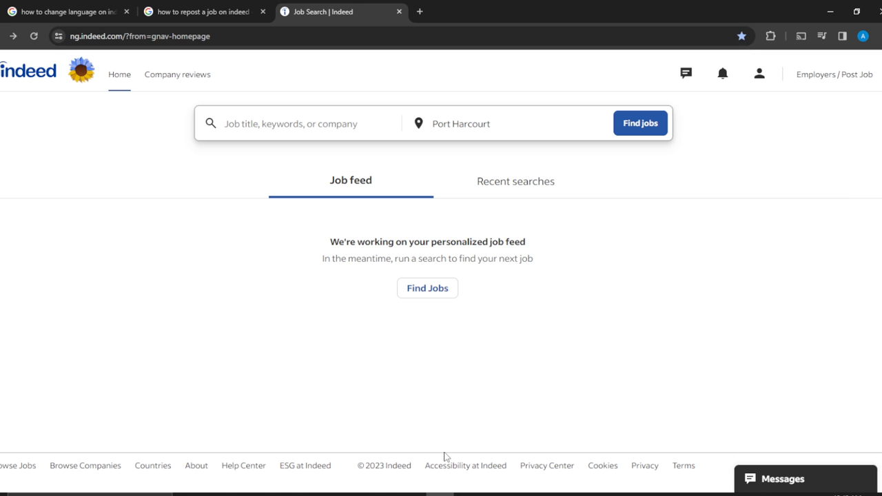
- Go to the employer side of the site and show the list of posted jobs
{"action": "left_click", "coordinate": [847, 80]}
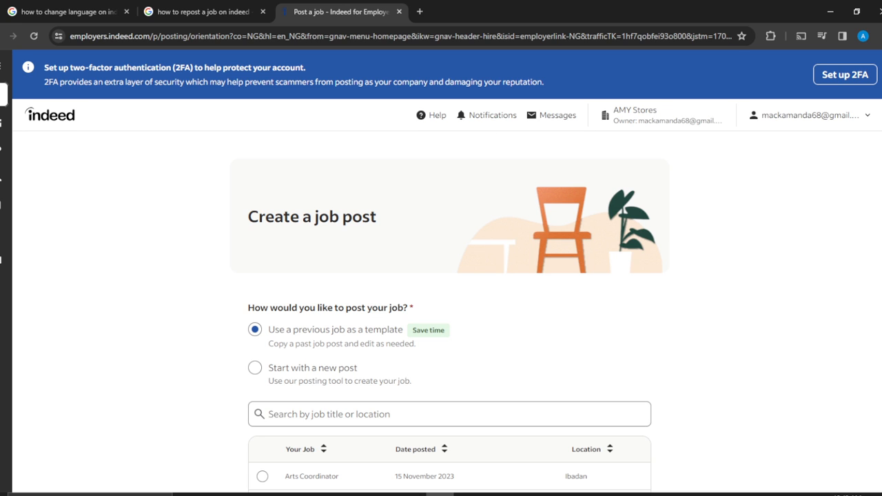
{"action": "mouse_move", "coordinate": [9, 123]}
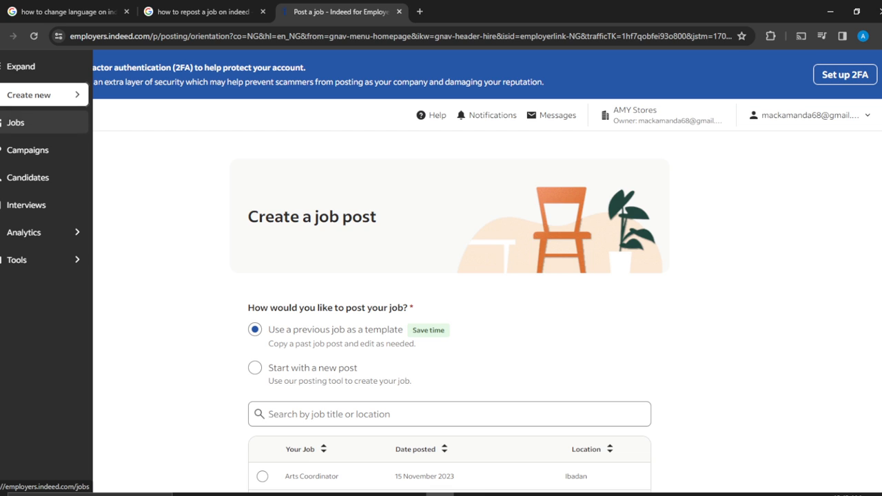
{"action": "left_click", "coordinate": [21, 130]}
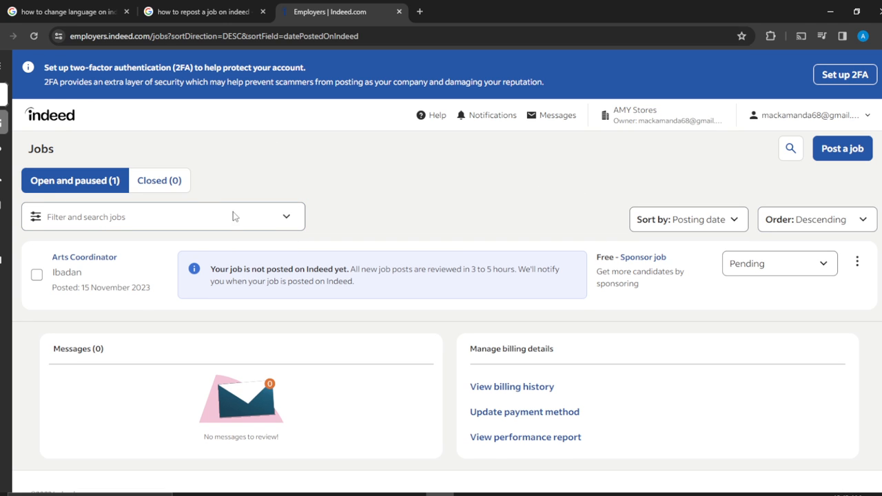
- Begin a job post in a separate browser tab, choosing to start with a new post, and proceed to the job basics
{"action": "mouse_move", "coordinate": [4, 207]}
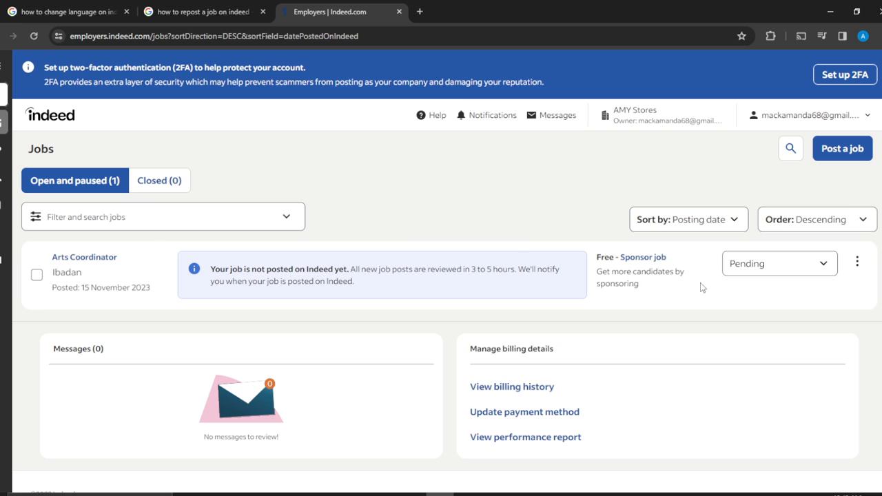
{"action": "right_click", "coordinate": [853, 151]}
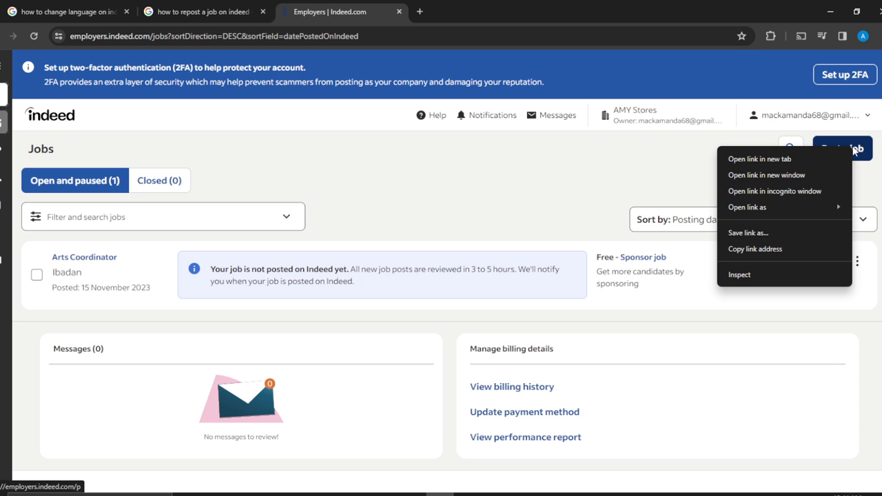
{"action": "left_click", "coordinate": [764, 160]}
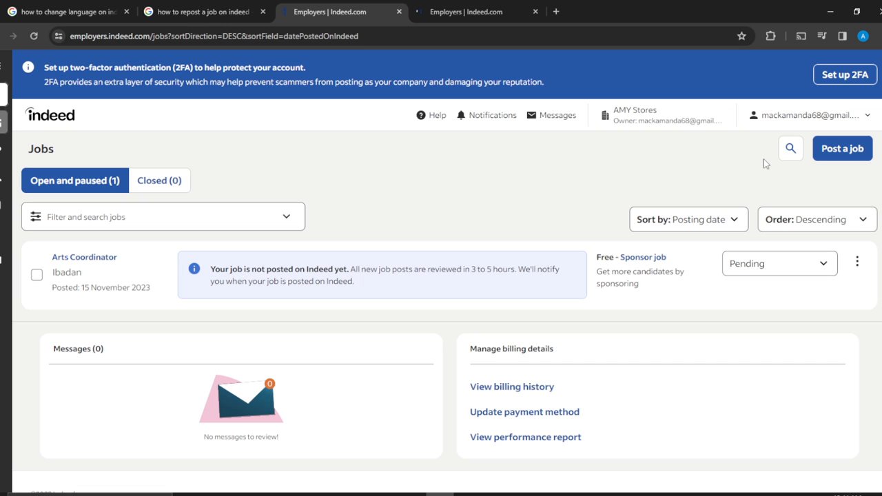
{"action": "left_click", "coordinate": [461, 12]}
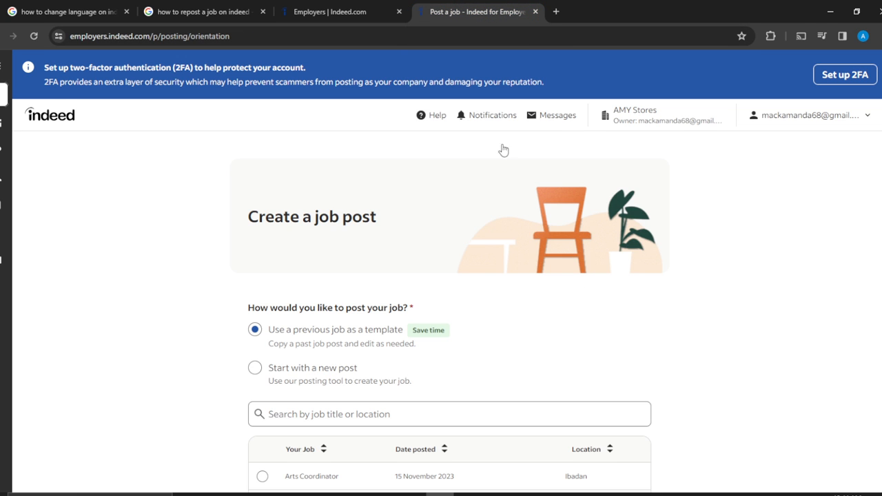
{"action": "left_click", "coordinate": [255, 370]}
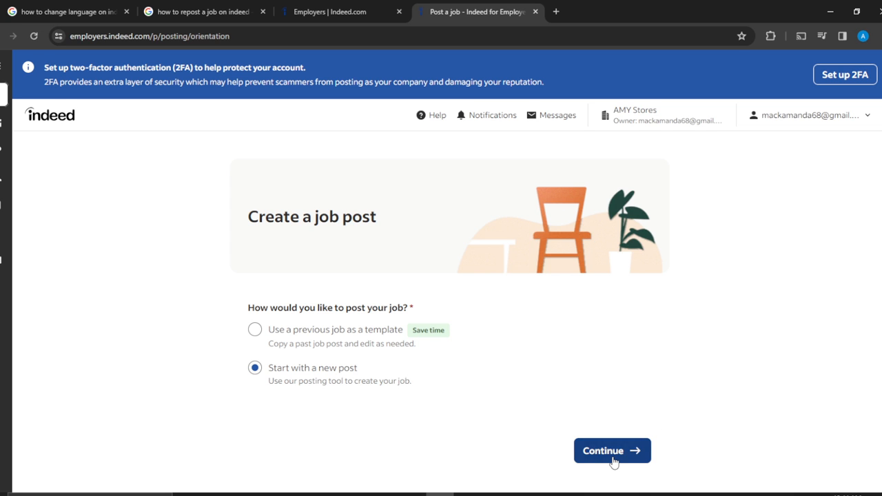
{"action": "left_click", "coordinate": [614, 461]}
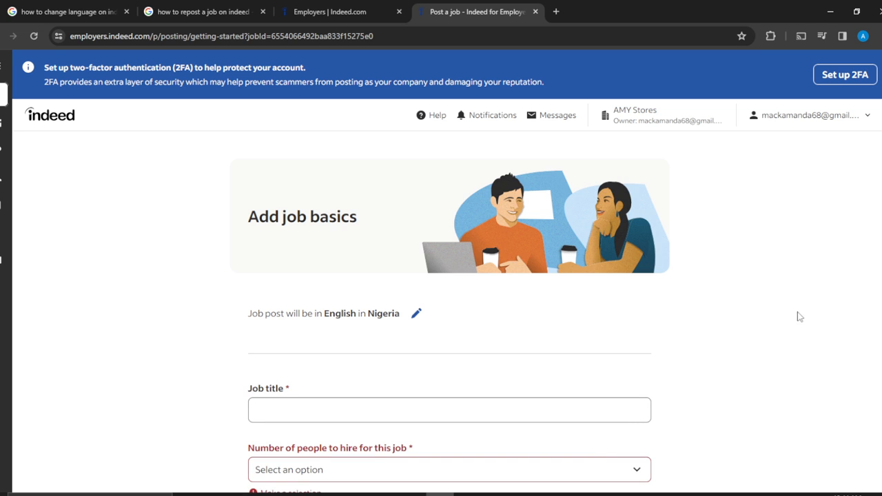
{"action": "scroll", "coordinate": [701, 310], "scroll_direction": "down", "scroll_amount": 2}
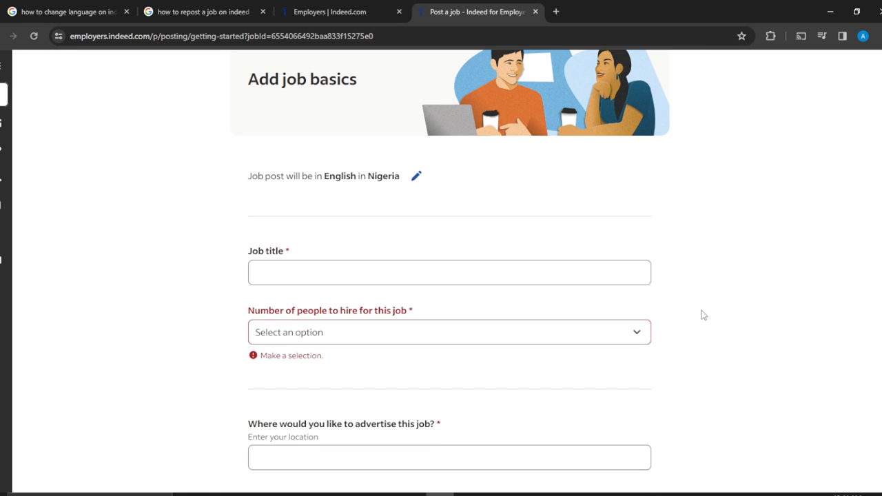
{"action": "scroll", "coordinate": [702, 311], "scroll_direction": "up", "scroll_amount": 1}
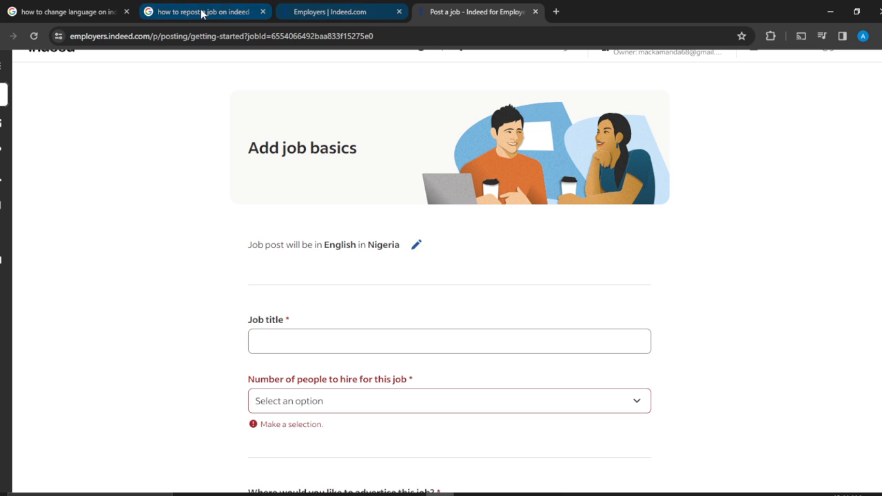
- In the jobs list tab, open the existing Arts Coordinator post for editing and review its job details
{"action": "left_click", "coordinate": [316, 11]}
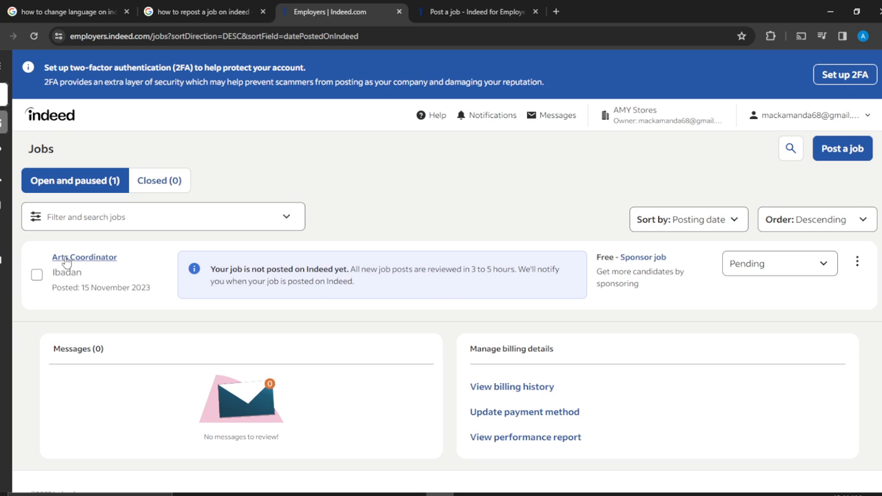
{"action": "left_click", "coordinate": [94, 258]}
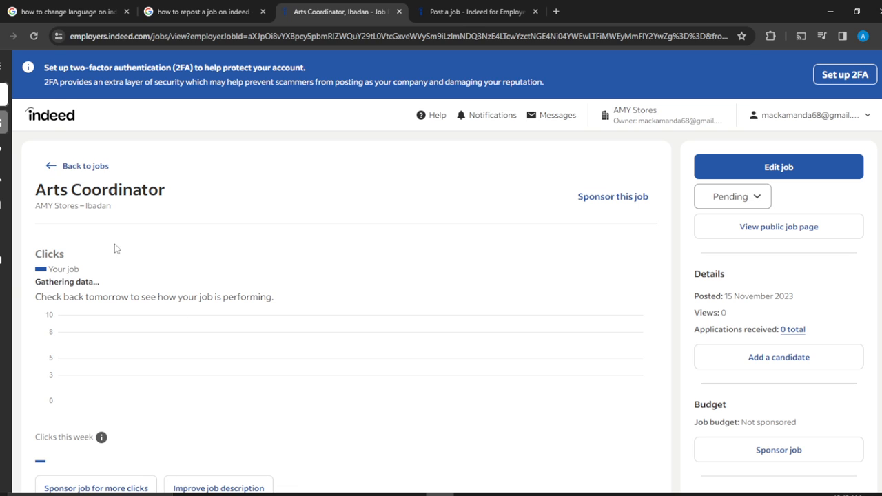
{"action": "left_click", "coordinate": [781, 171]}
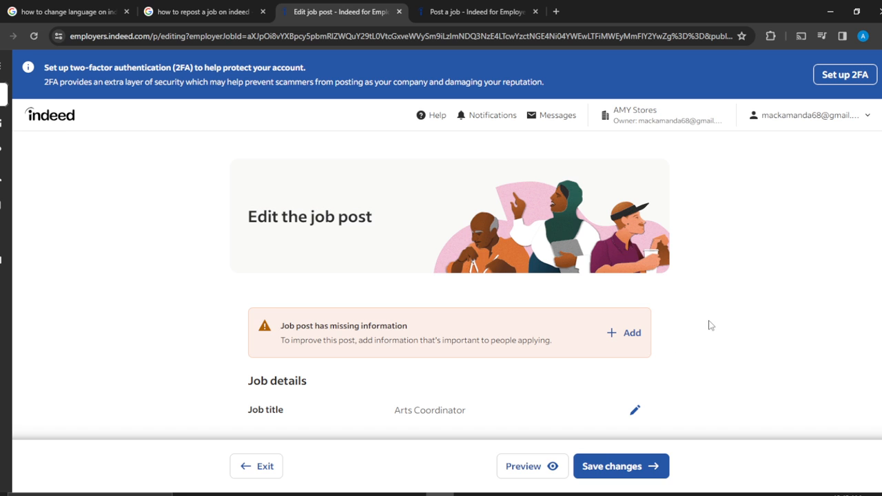
{"action": "scroll", "coordinate": [711, 325], "scroll_direction": "down", "scroll_amount": 3}
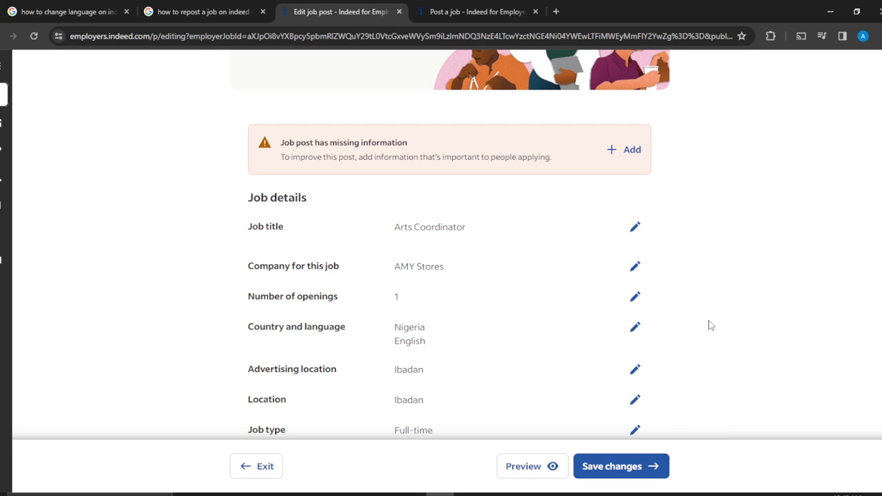
{"action": "scroll", "coordinate": [710, 325], "scroll_direction": "down", "scroll_amount": 1}
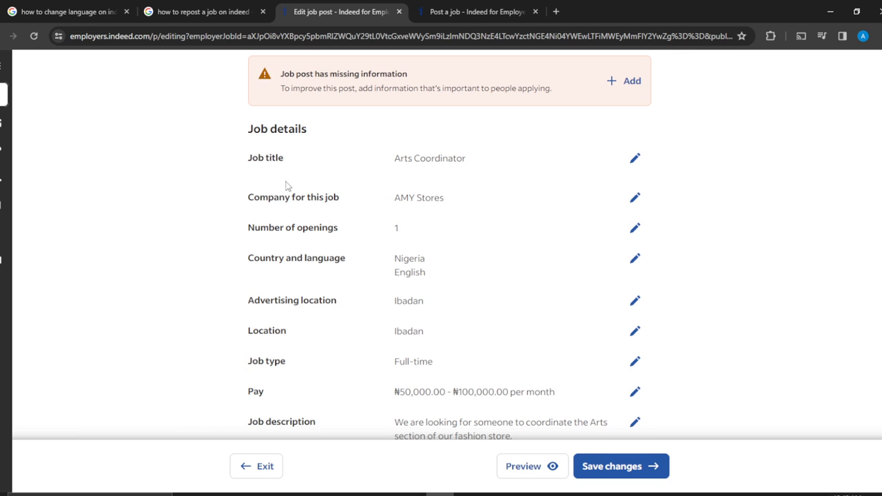
- Check the title in the existing post and enter "Arts Coordinator" as the new post's job title
{"action": "left_click", "coordinate": [476, 15]}
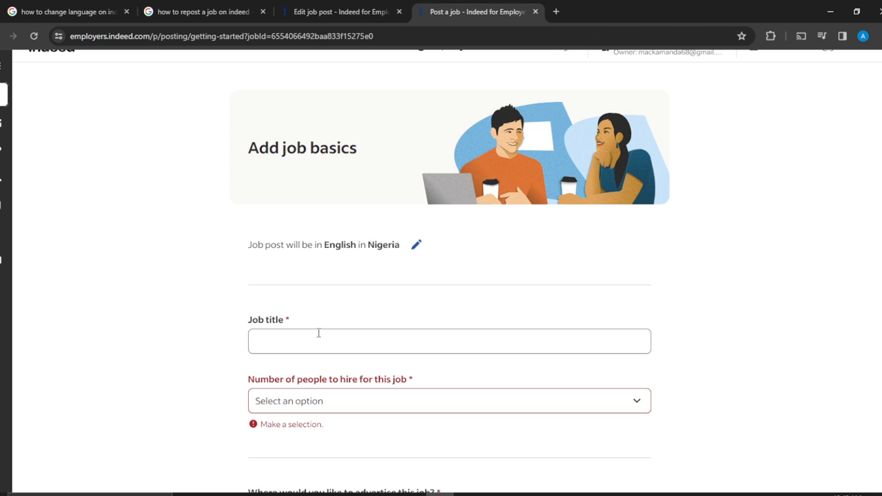
{"action": "left_click", "coordinate": [356, 13]}
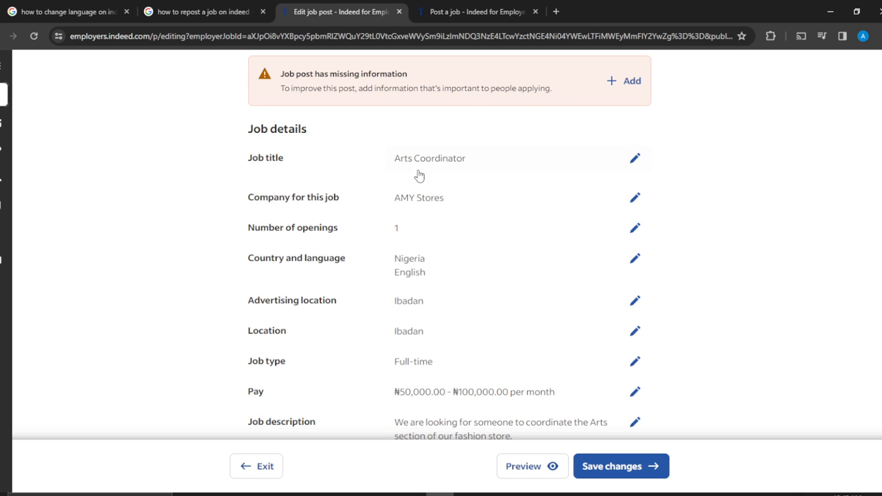
{"action": "left_click", "coordinate": [476, 15]}
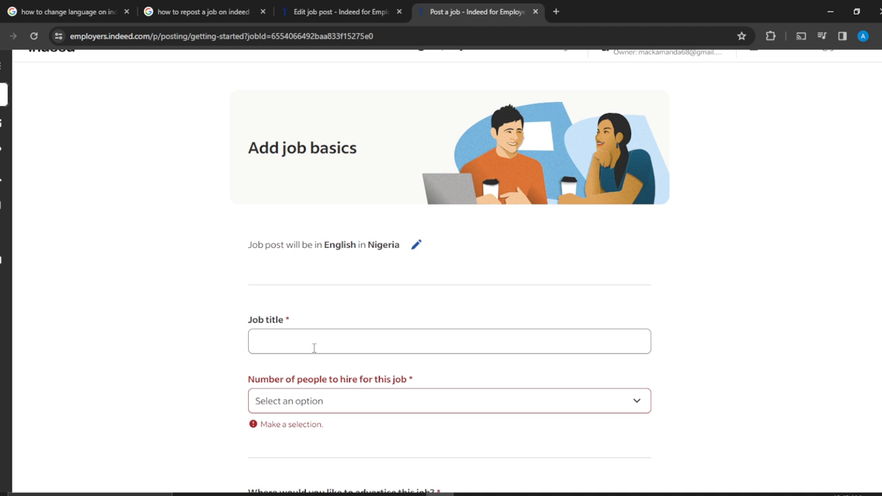
{"action": "left_click", "coordinate": [280, 342]}
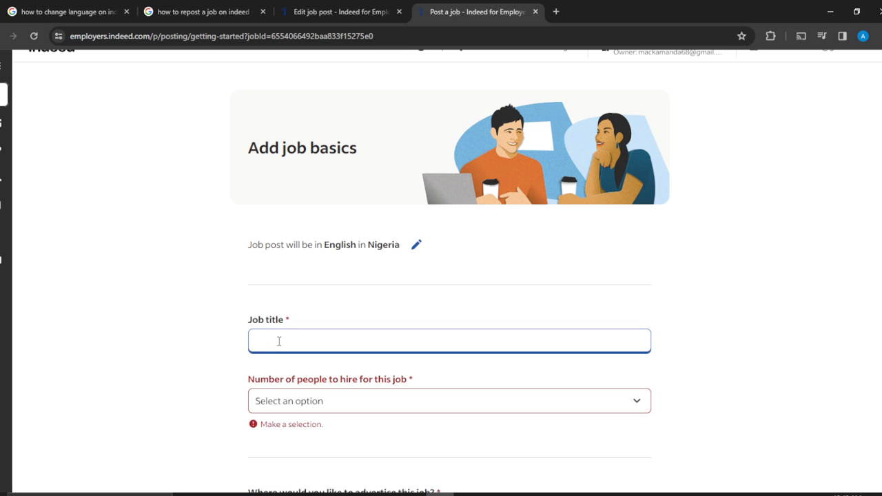
{"action": "type", "text": "Arts Coordinator"}
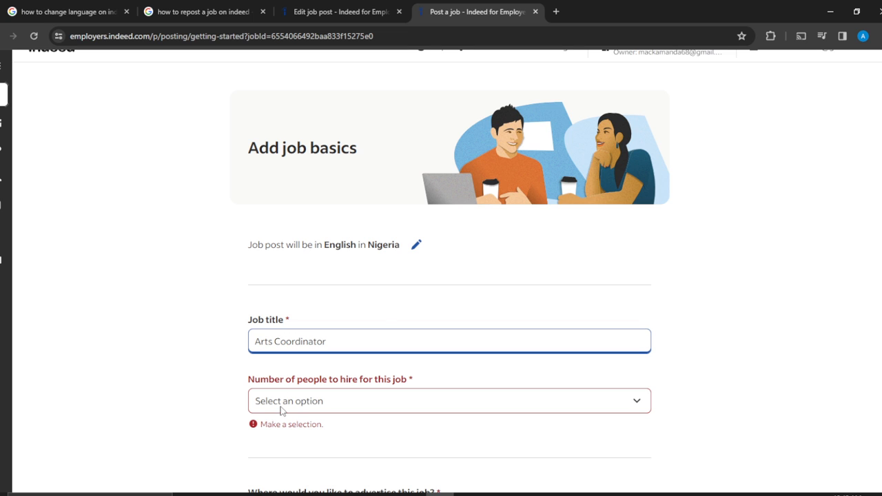
- Check the existing post's number of openings and set the new post's number of people to hire to 1
{"action": "left_click", "coordinate": [330, 12]}
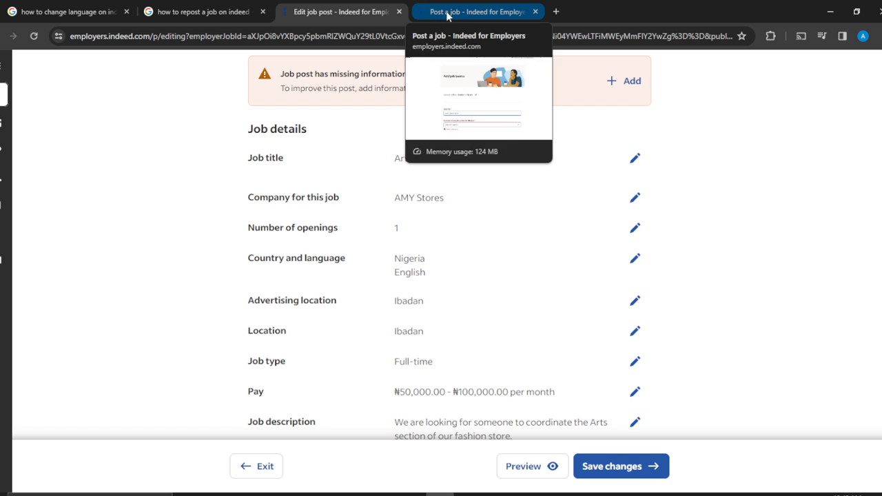
{"action": "left_click", "coordinate": [492, 15]}
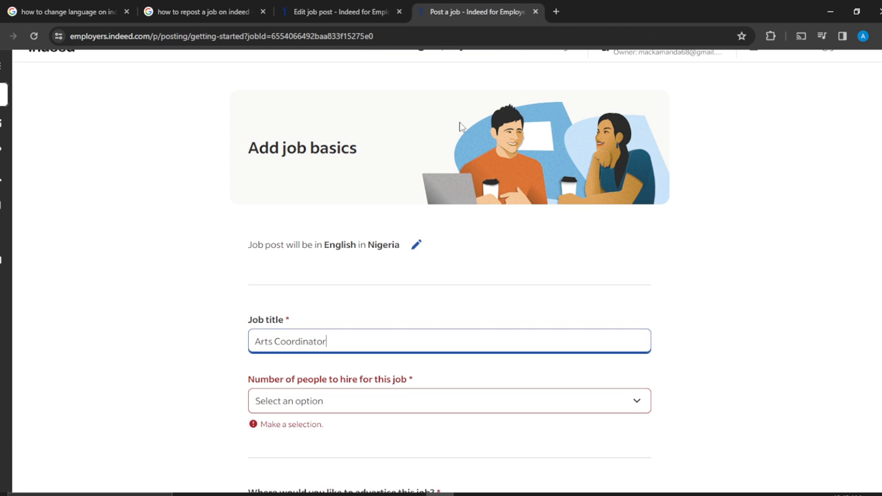
{"action": "left_click", "coordinate": [407, 406]}
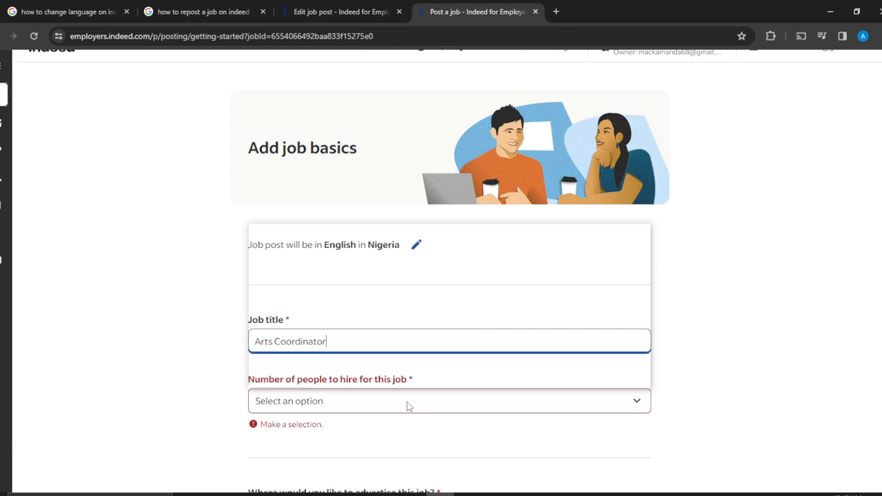
{"action": "left_click", "coordinate": [338, 245]}
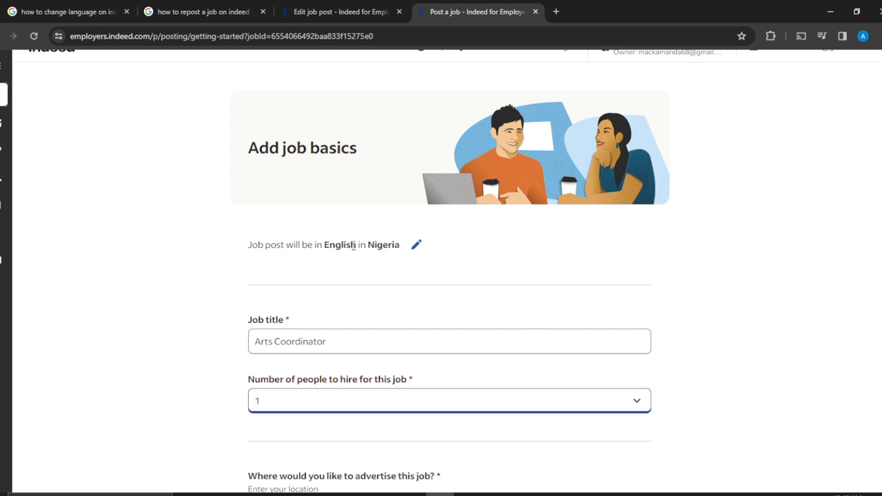
{"action": "left_click", "coordinate": [705, 369]}
- Check the existing post's advertising location, set the new post's location to Ibadan, and submit the job basics
{"action": "scroll", "coordinate": [704, 369], "scroll_direction": "down", "scroll_amount": 1}
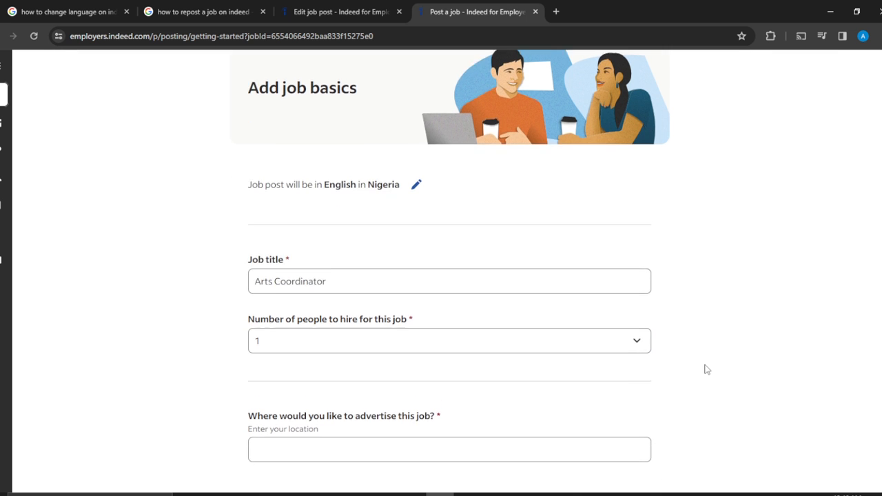
{"action": "scroll", "coordinate": [704, 370], "scroll_direction": "down", "scroll_amount": 2}
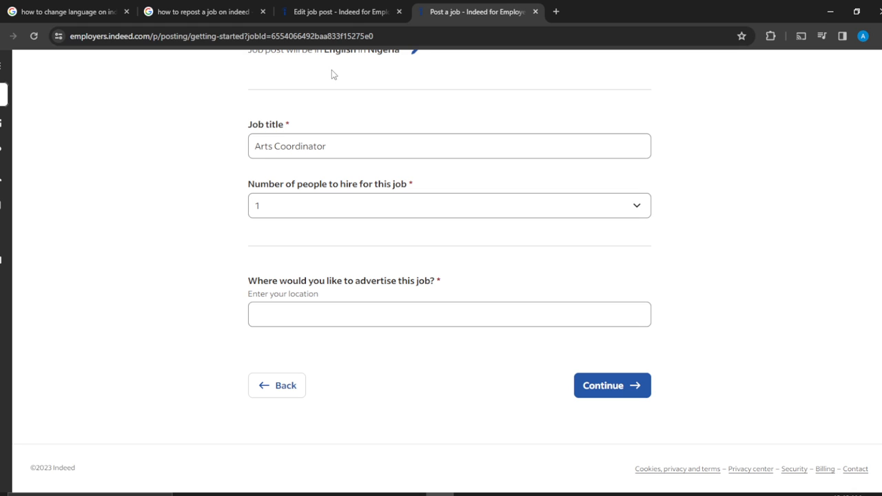
{"action": "left_click", "coordinate": [343, 8]}
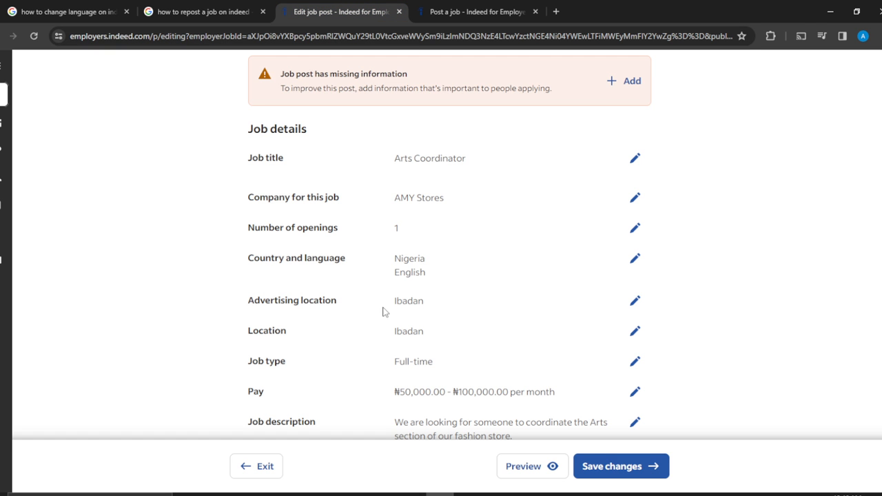
{"action": "left_click", "coordinate": [476, 14]}
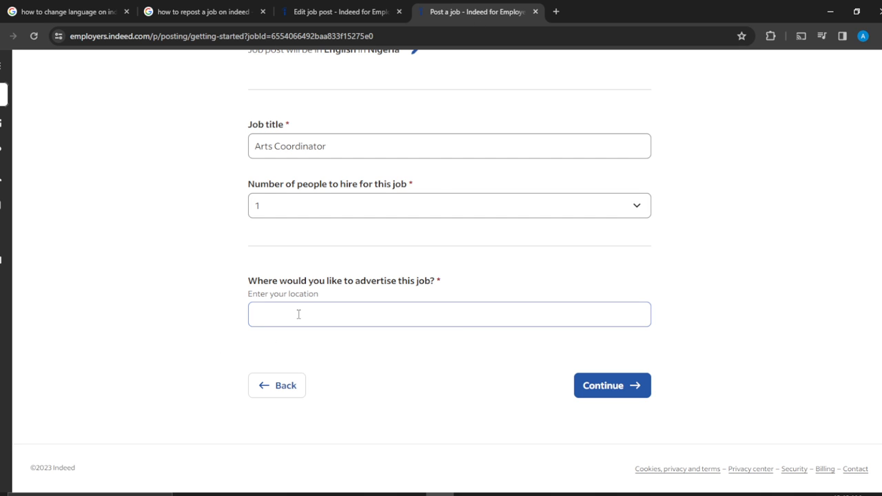
{"action": "left_click", "coordinate": [298, 314]}
{"action": "type", "text": "Ibadan"}
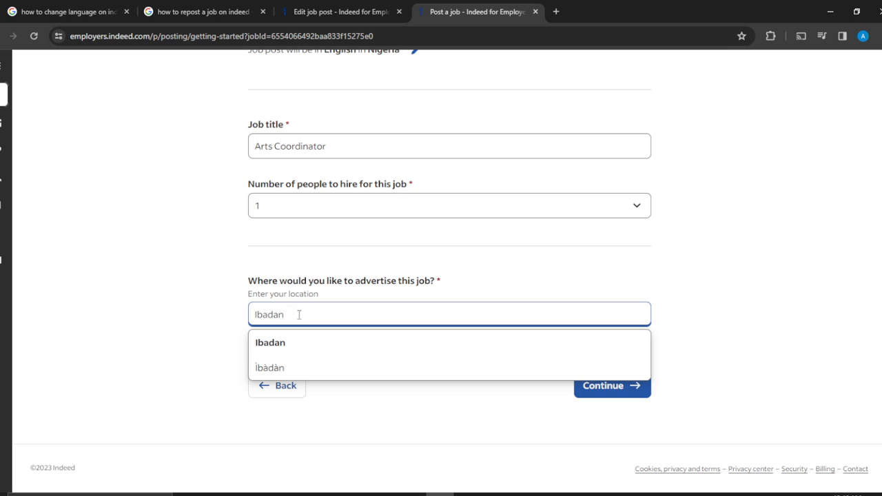
{"action": "left_click", "coordinate": [296, 343]}
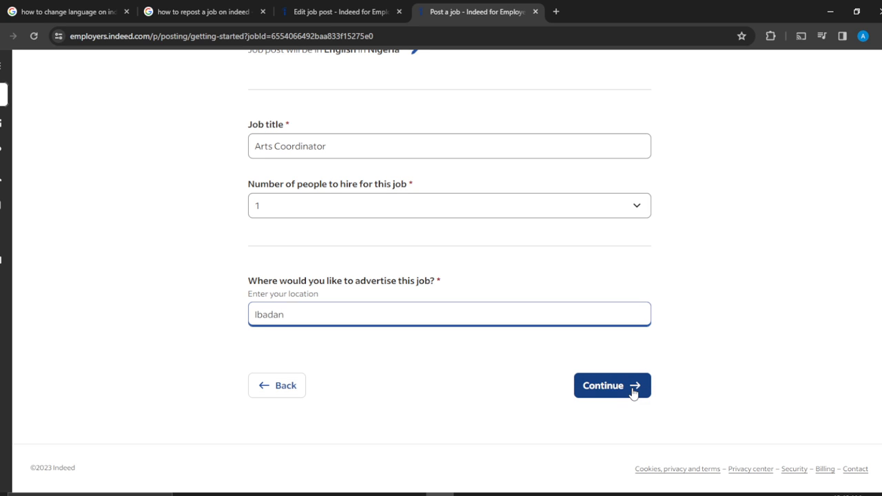
{"action": "left_click", "coordinate": [633, 392]}
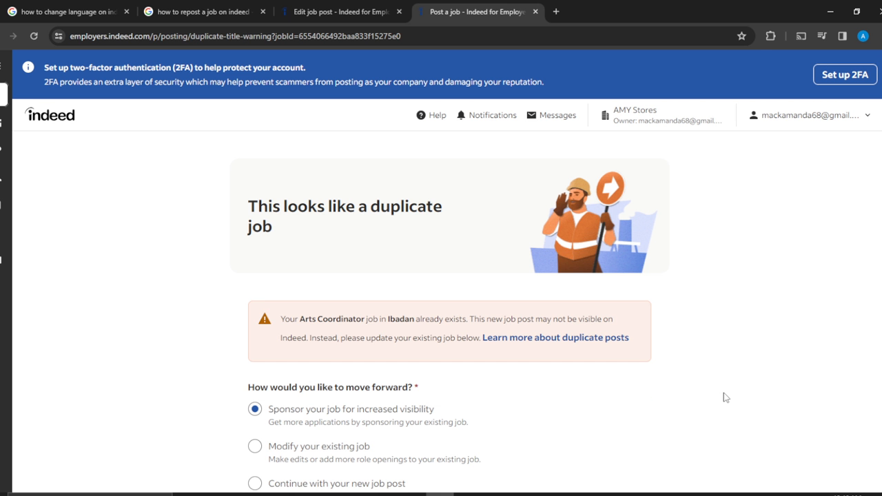
- Choose to continue with the new job post despite the duplicate and proceed to the job details
{"action": "scroll", "coordinate": [726, 398], "scroll_direction": "down", "scroll_amount": 3}
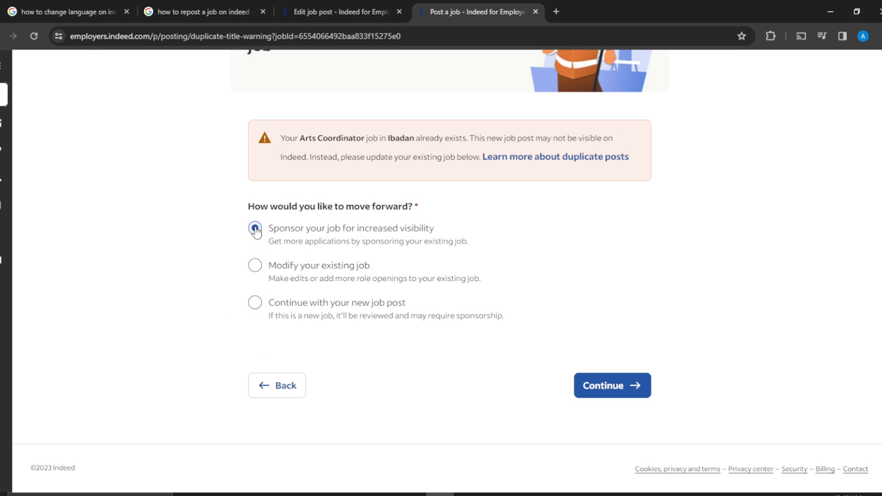
{"action": "left_click", "coordinate": [253, 304]}
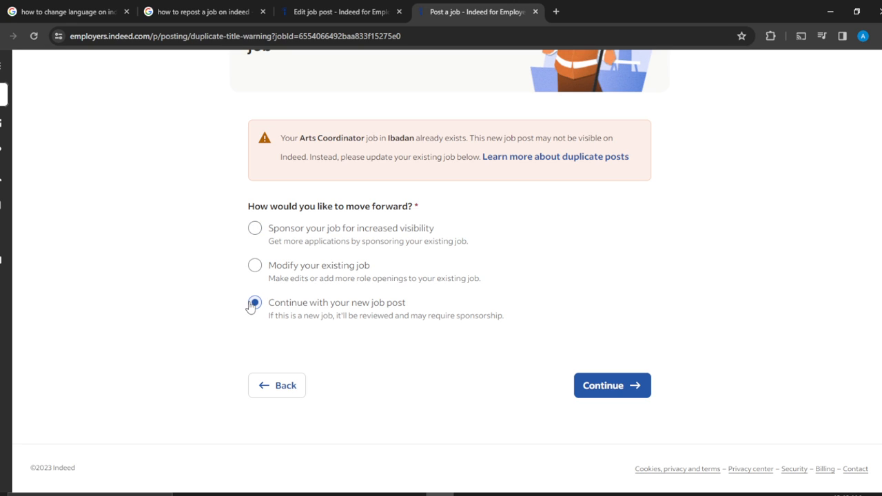
{"action": "left_click", "coordinate": [624, 385]}
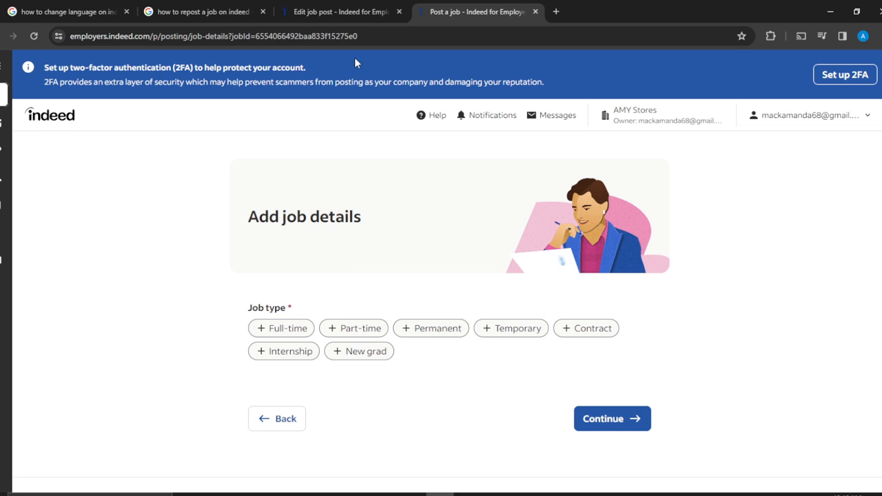
- Check the existing post's job type, set the new post's job type to Full-time, and continue to the pay details
{"action": "left_click", "coordinate": [347, 10]}
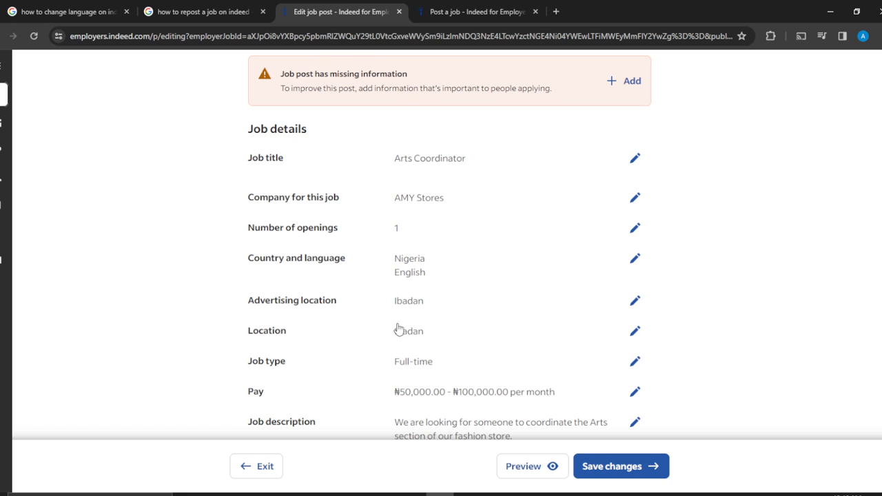
{"action": "left_click", "coordinate": [490, 21]}
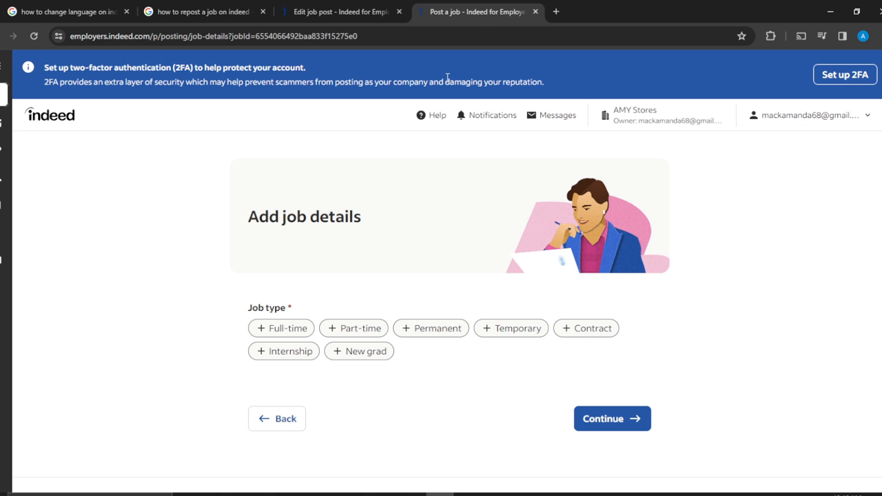
{"action": "left_click", "coordinate": [277, 329]}
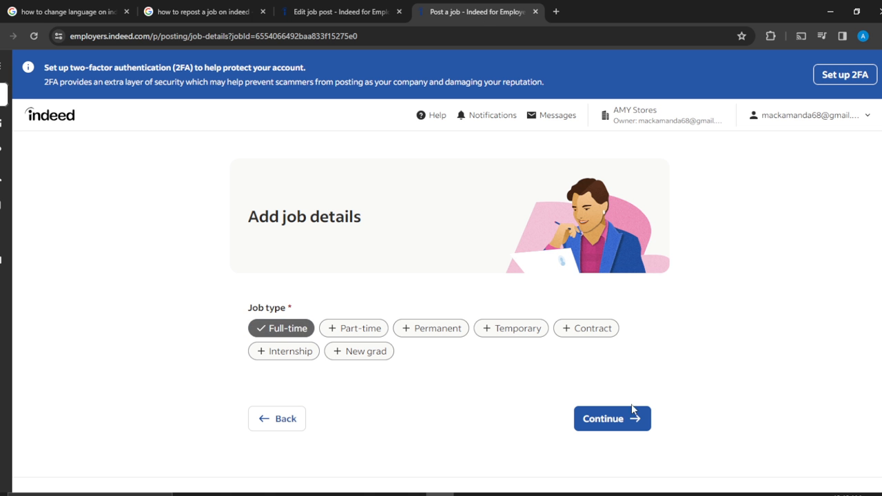
{"action": "left_click", "coordinate": [625, 423]}
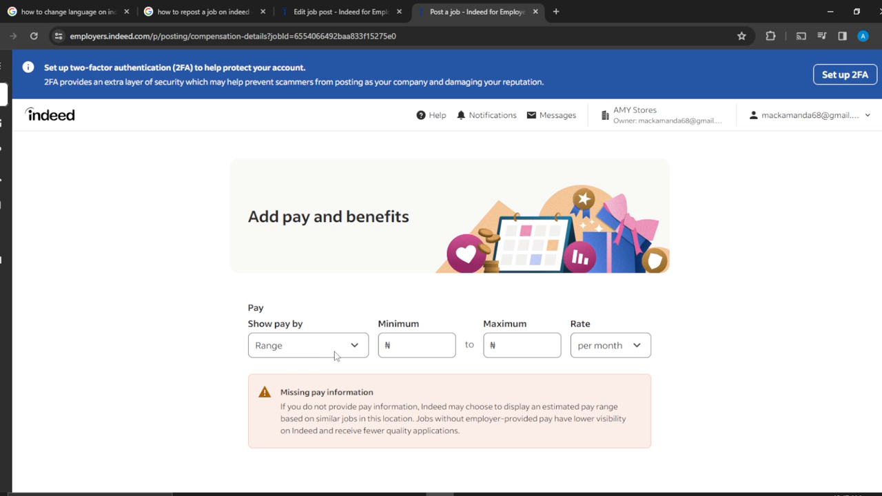
- Check the existing post's pay, set the new post's pay range to ₦50,000 minimum and ₦100,000 maximum, and continue
{"action": "left_click", "coordinate": [404, 346]}
{"action": "left_click", "coordinate": [338, 12]}
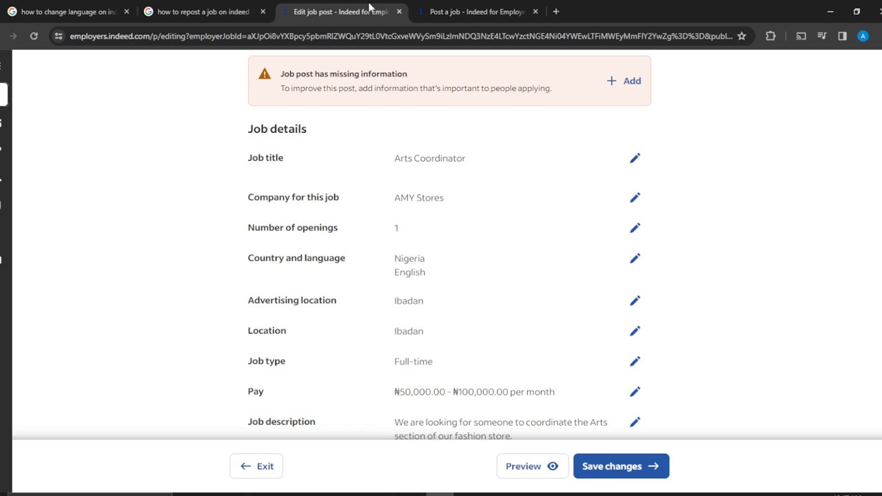
{"action": "left_click", "coordinate": [459, 14]}
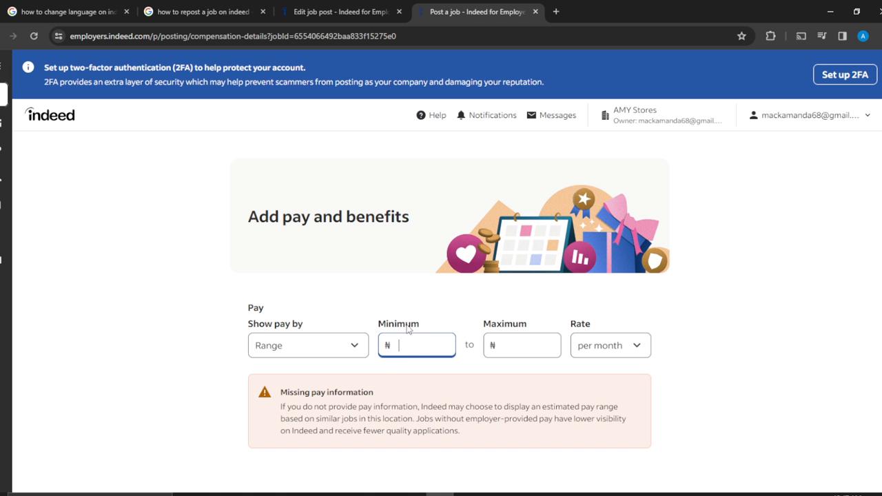
{"action": "type", "text": "50"}
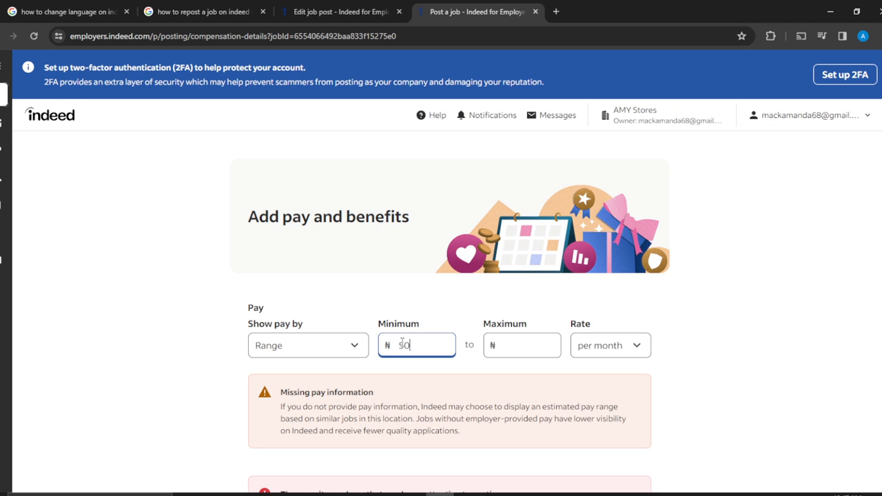
{"action": "type", "text": ",000"}
{"action": "left_click", "coordinate": [504, 350]}
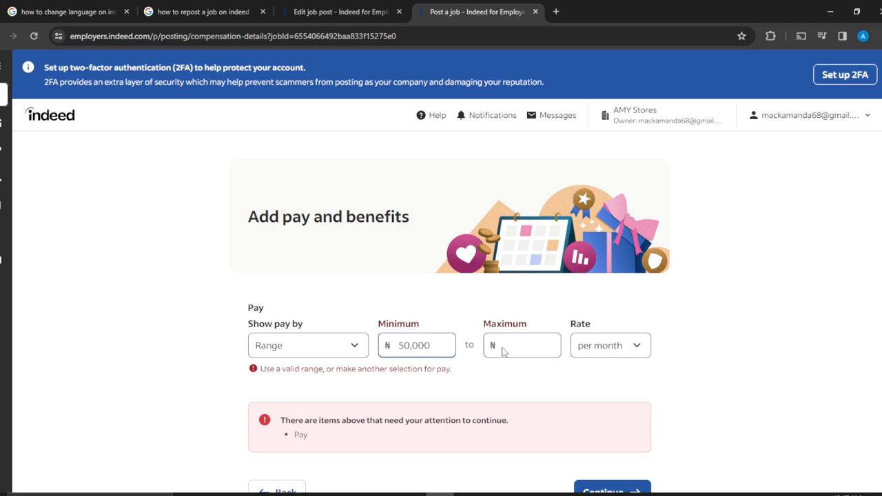
{"action": "type", "text": "1000"}
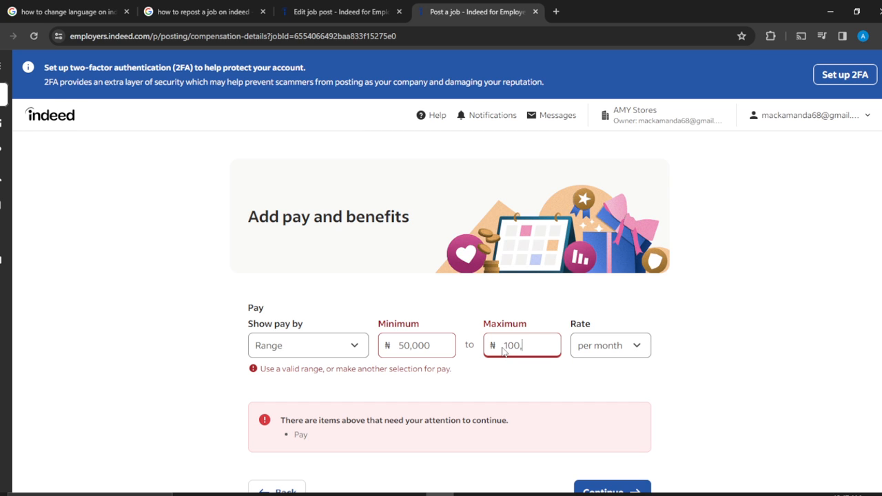
{"action": "left_click", "coordinate": [724, 445]}
{"action": "scroll", "coordinate": [721, 443], "scroll_direction": "down", "scroll_amount": 1}
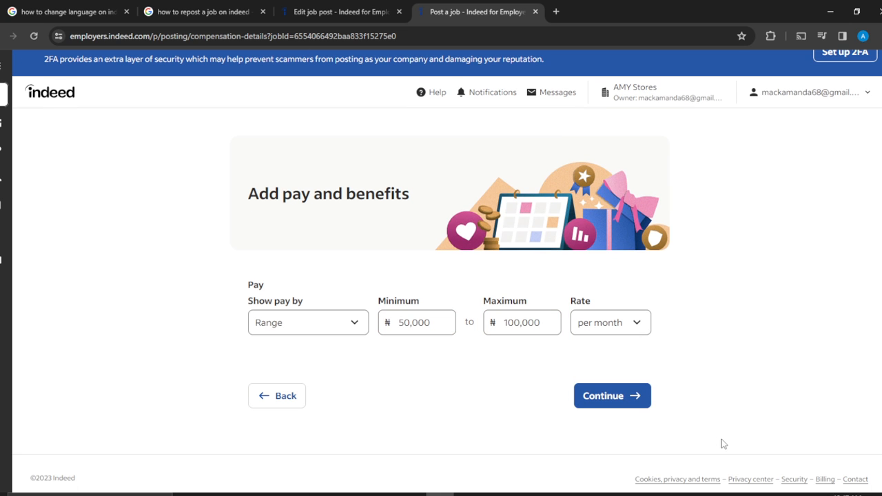
{"action": "left_click", "coordinate": [633, 412]}
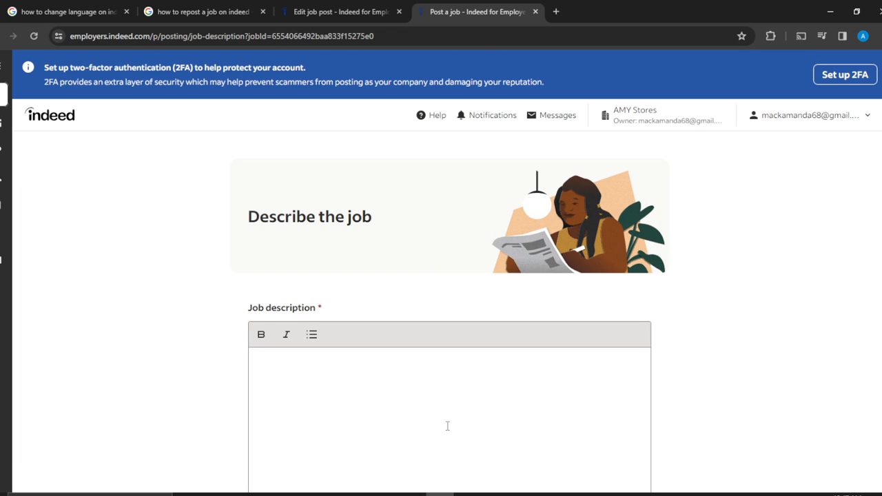
- Copy the full job description text from the existing Arts Coordinator post and close its description editor
{"action": "left_click", "coordinate": [327, 15]}
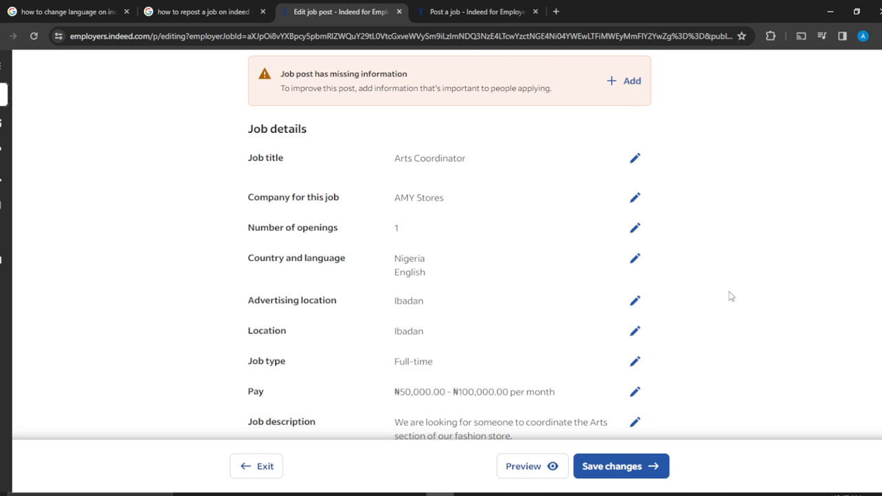
{"action": "scroll", "coordinate": [732, 297], "scroll_direction": "down", "scroll_amount": 2}
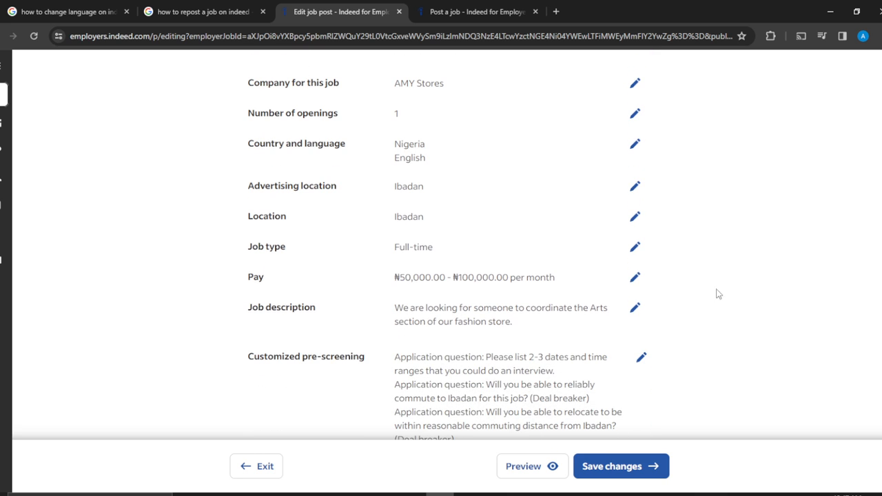
{"action": "left_click", "coordinate": [635, 310]}
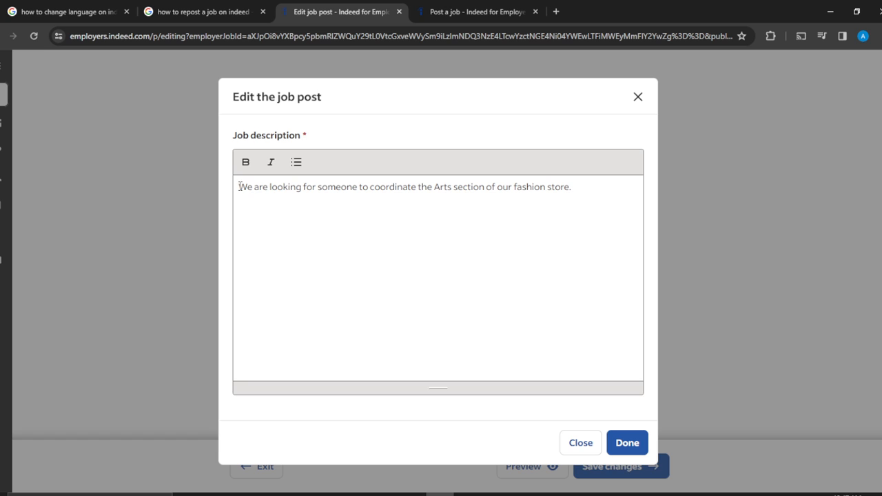
{"action": "left_click_drag", "start_coordinate": [239, 187], "coordinate": [588, 197]}
{"action": "key", "text": "ctrl+c"}
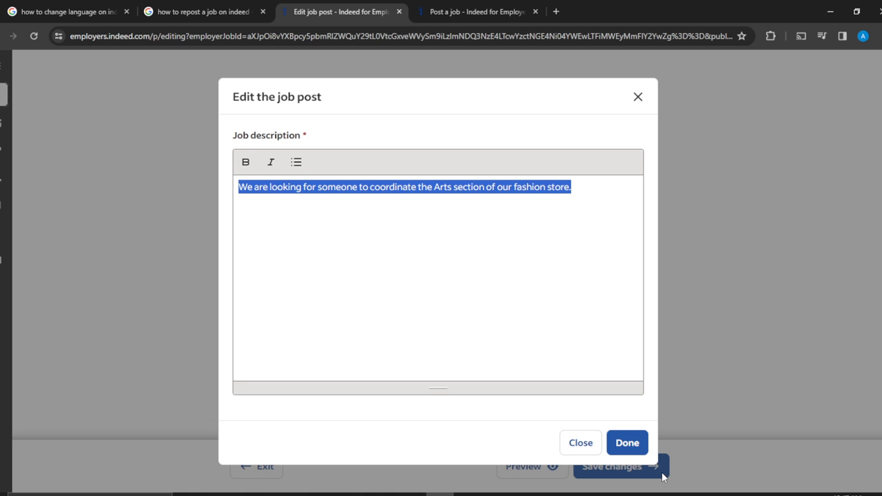
{"action": "left_click", "coordinate": [634, 441]}
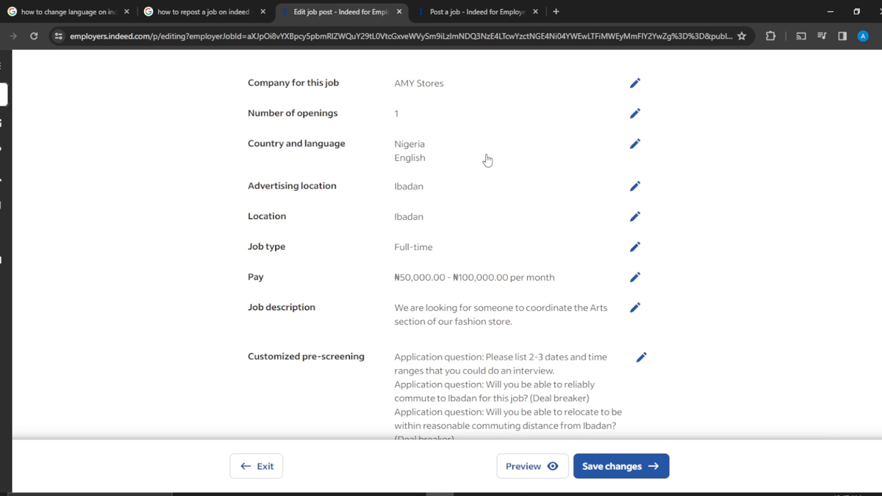
- Paste the copied text as the new post's job description and continue to the preferences
{"action": "left_click", "coordinate": [485, 11]}
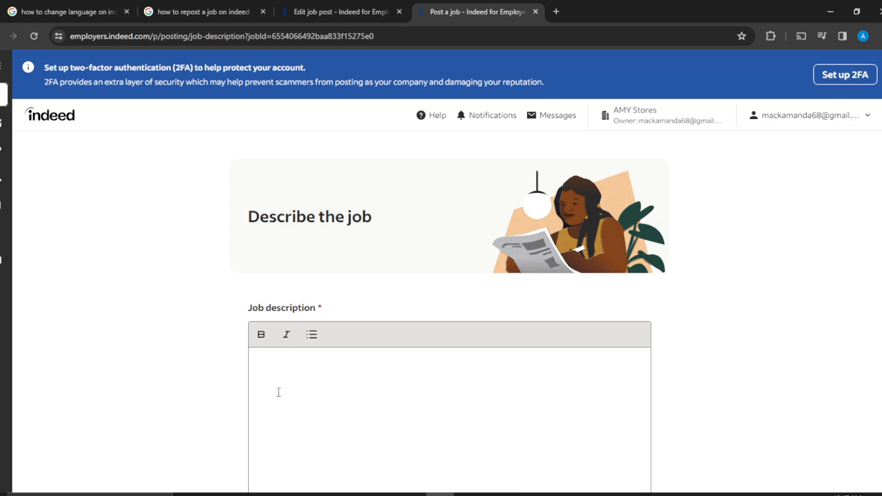
{"action": "key", "text": "ctrl+v"}
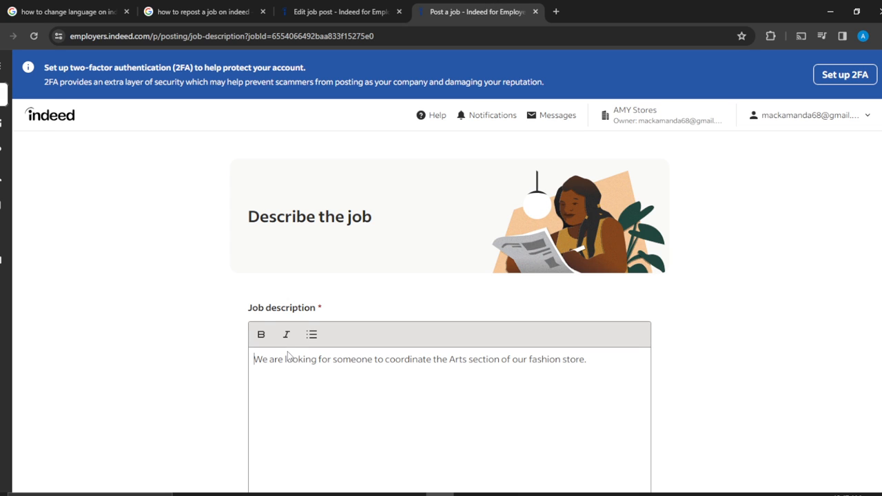
{"action": "scroll", "coordinate": [725, 371], "scroll_direction": "down", "scroll_amount": 1}
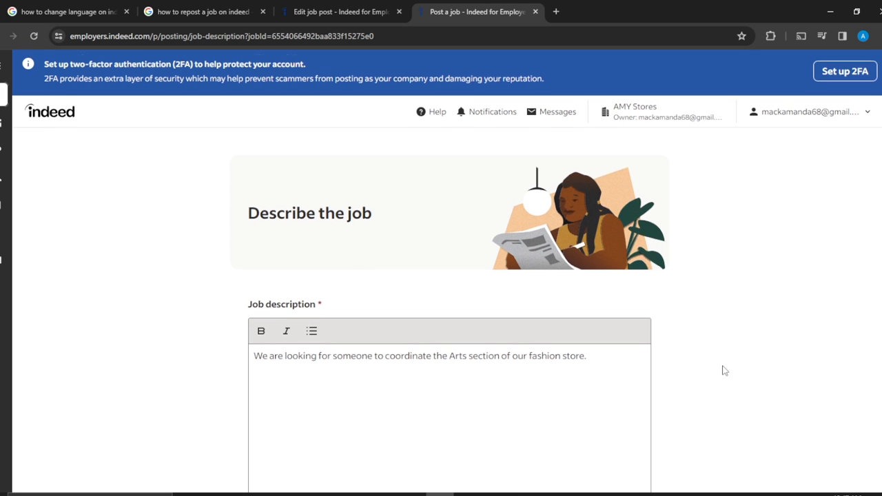
{"action": "scroll", "coordinate": [725, 371], "scroll_direction": "down", "scroll_amount": 4}
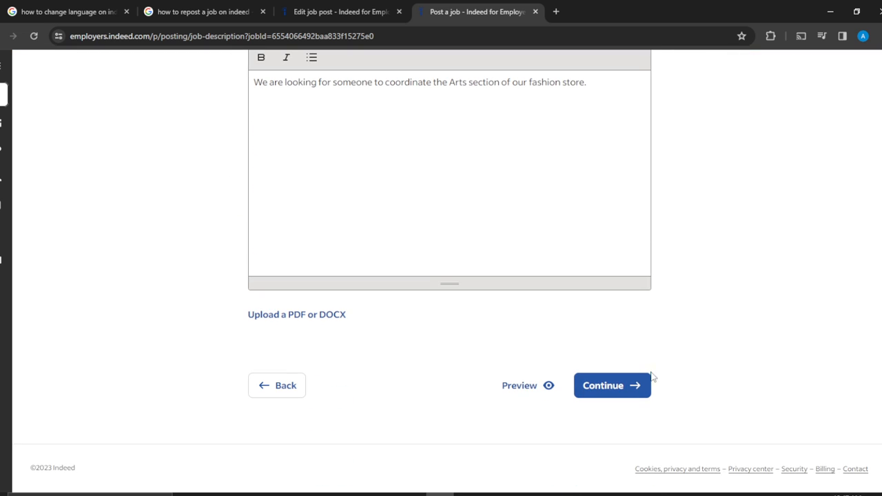
{"action": "left_click", "coordinate": [627, 387]}
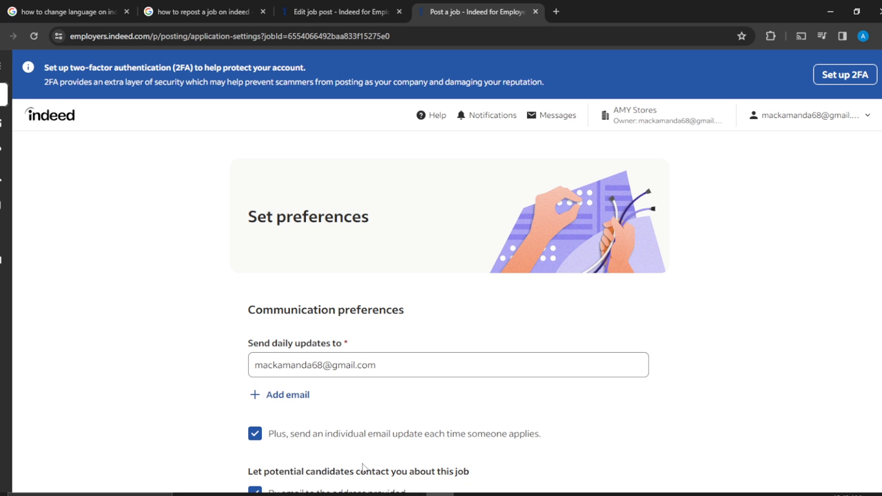
- Set the new post's application preferences to require a resume from potential candidates
{"action": "scroll", "coordinate": [657, 424], "scroll_direction": "down", "scroll_amount": 5}
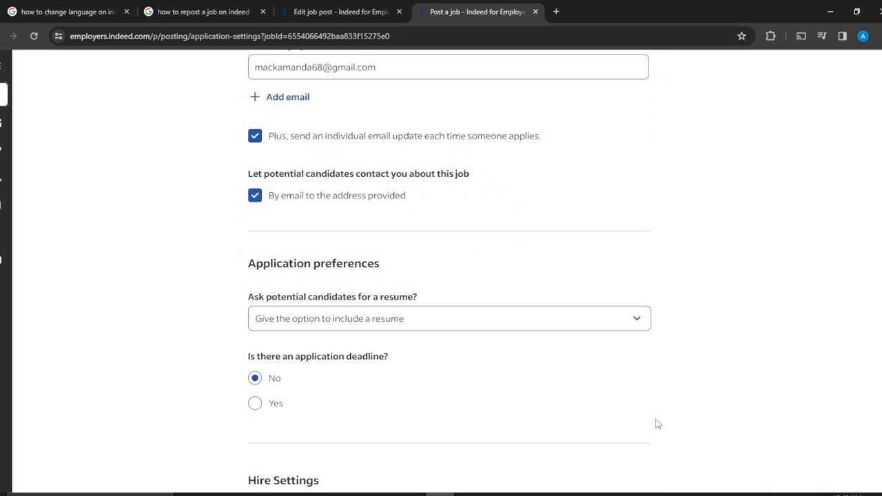
{"action": "scroll", "coordinate": [657, 424], "scroll_direction": "down", "scroll_amount": 2}
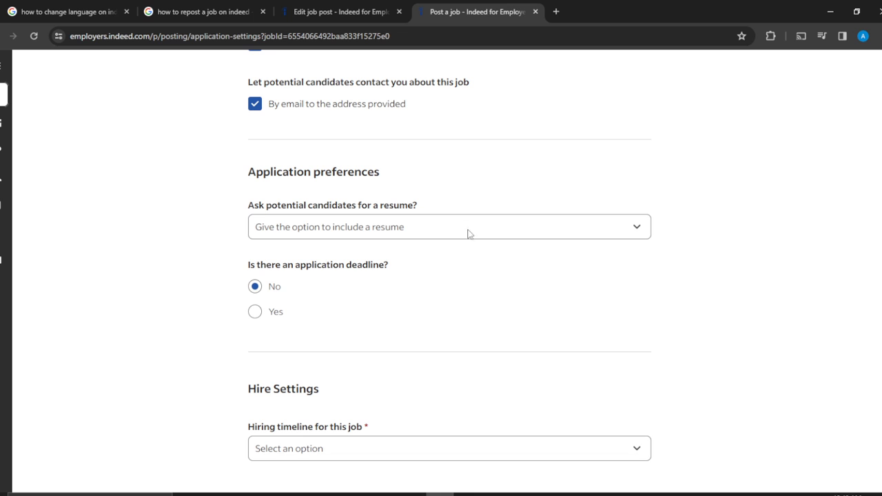
{"action": "left_click", "coordinate": [498, 226]}
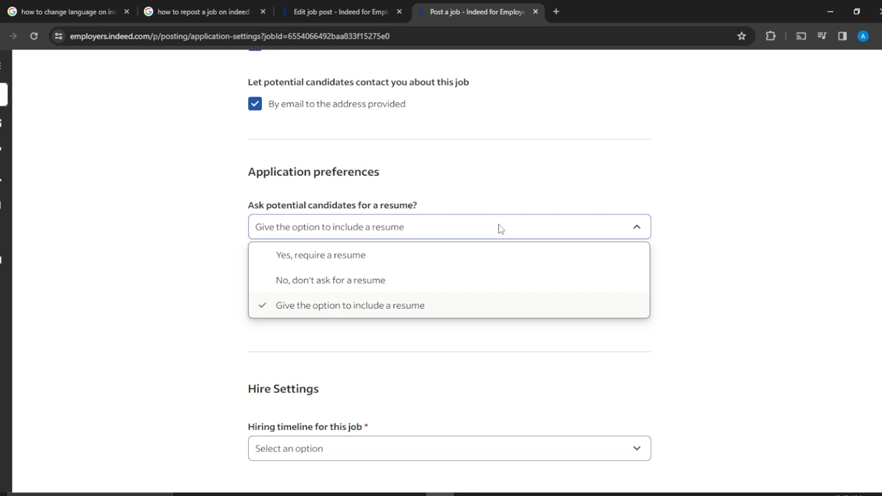
{"action": "left_click", "coordinate": [390, 258]}
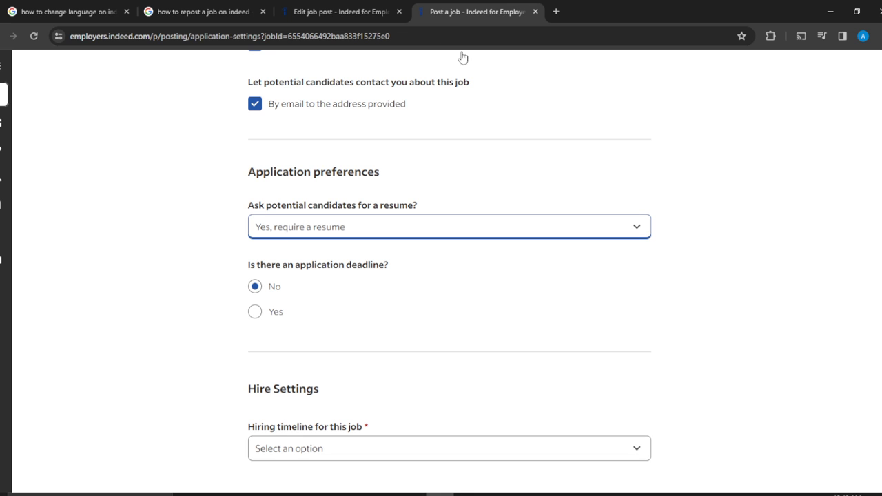
- Compare the existing post's resume requirement, application deadline and hiring timeline with the new post's preferences
{"action": "left_click", "coordinate": [353, 12]}
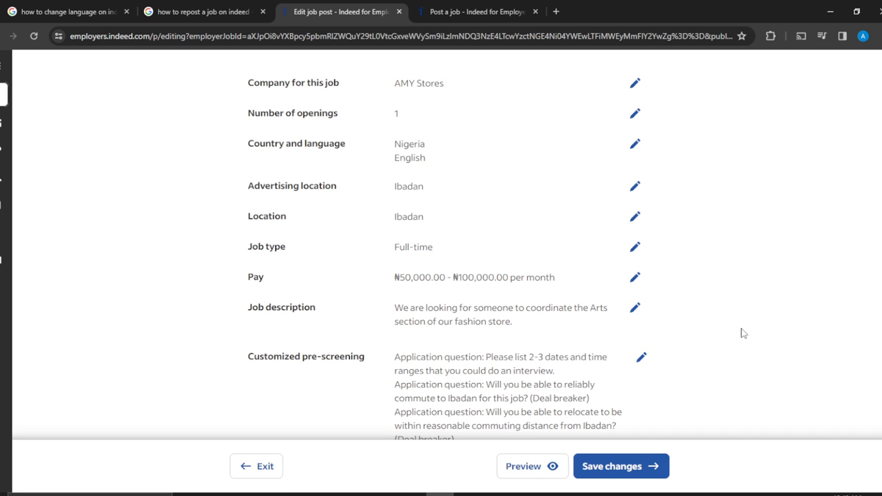
{"action": "scroll", "coordinate": [743, 334], "scroll_direction": "down", "scroll_amount": 4}
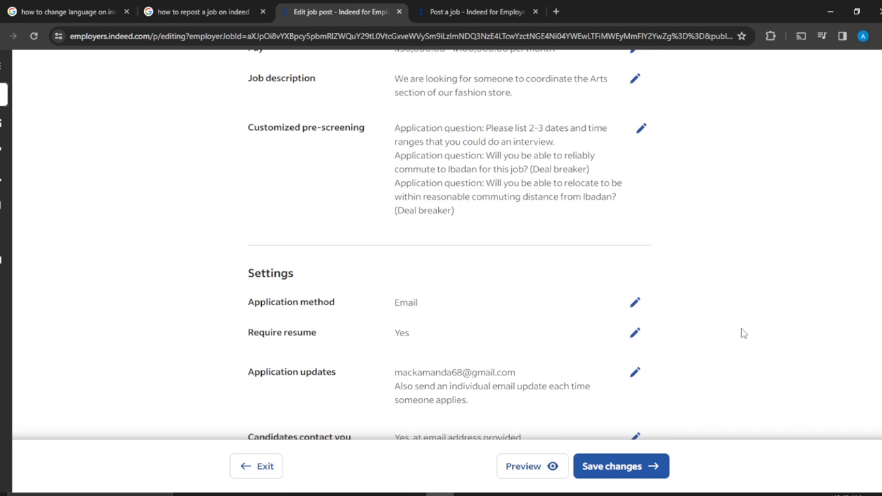
{"action": "scroll", "coordinate": [744, 334], "scroll_direction": "down", "scroll_amount": 1}
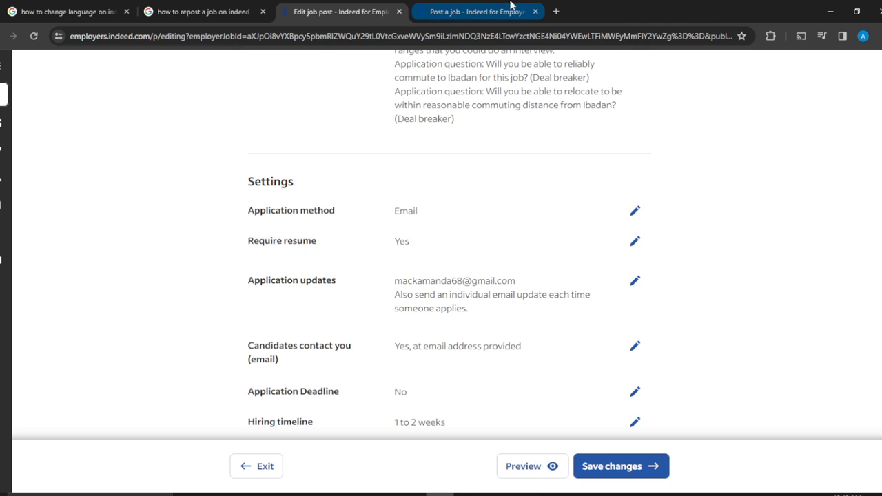
{"action": "left_click", "coordinate": [484, 8]}
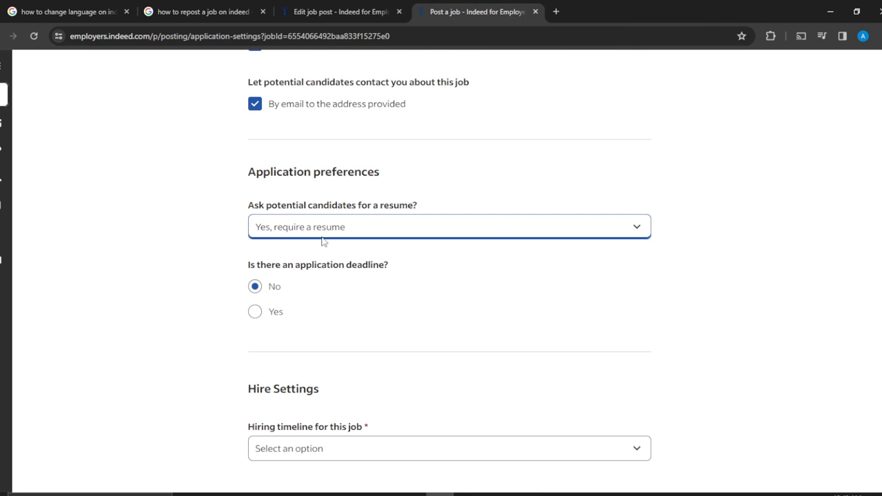
{"action": "left_click", "coordinate": [324, 13]}
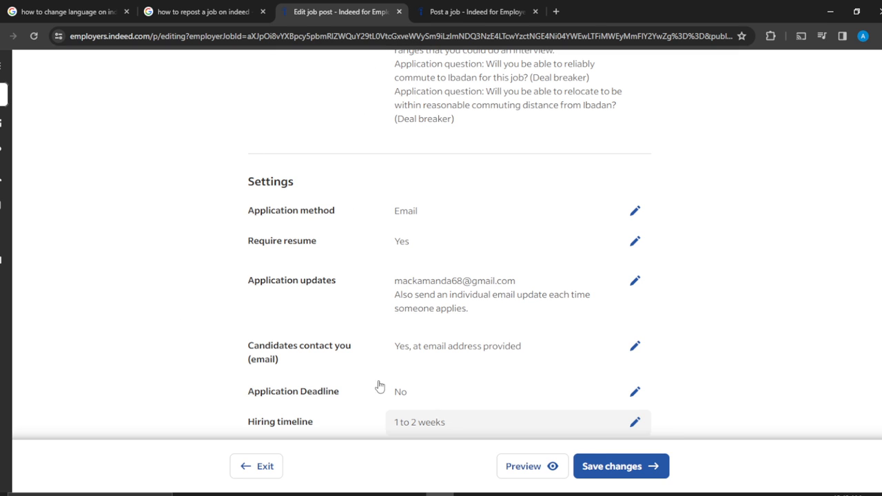
{"action": "left_click", "coordinate": [477, 11]}
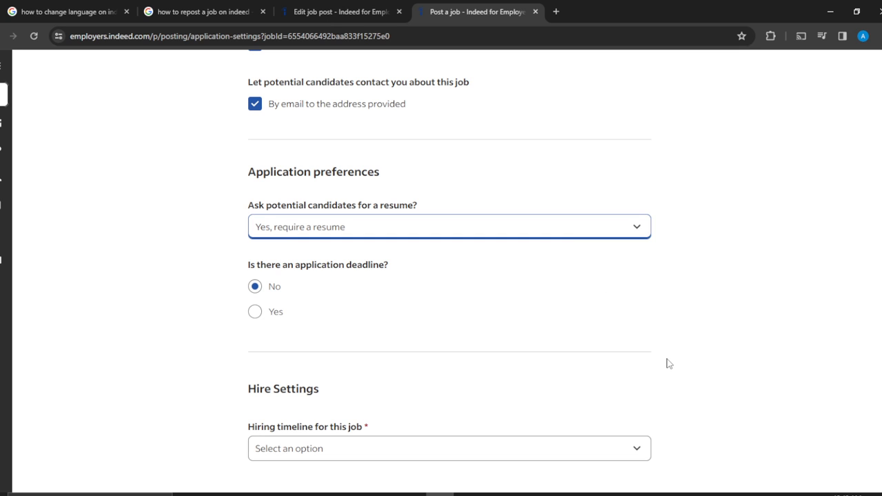
{"action": "key", "text": "Down"}
{"action": "key", "text": "Down"}
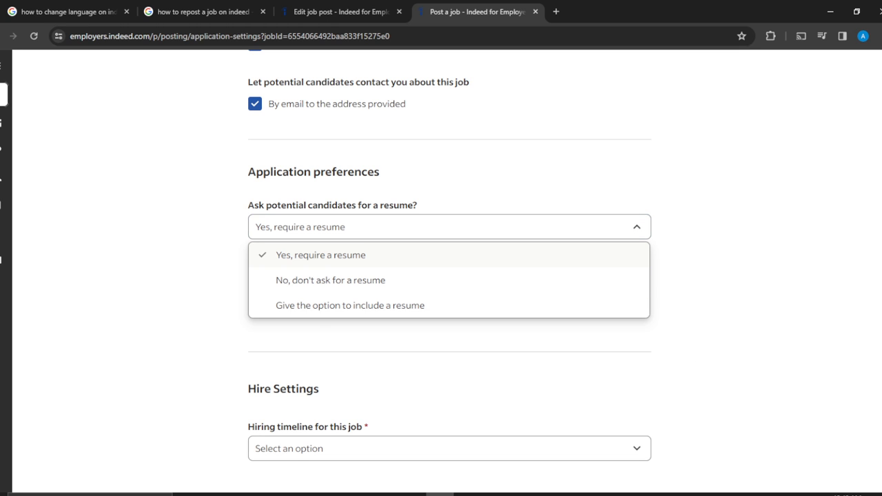
{"action": "left_click", "coordinate": [881, 271]}
{"action": "left_click", "coordinate": [761, 127]}
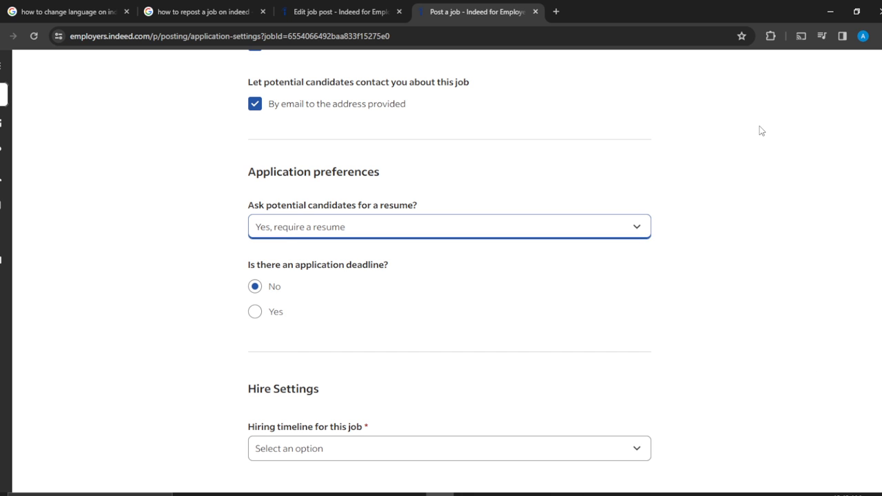
- Set the new post's hiring timeline to 2 to 4 weeks
{"action": "scroll", "coordinate": [762, 130], "scroll_direction": "down", "scroll_amount": 2}
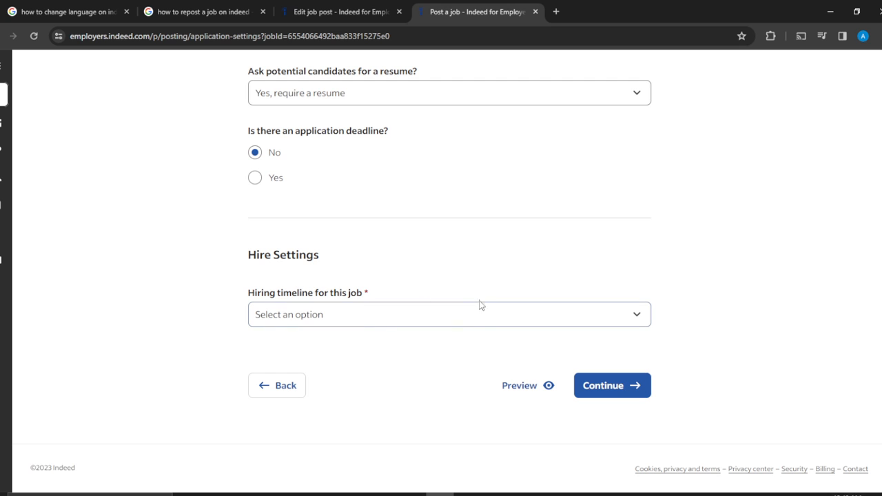
{"action": "left_click", "coordinate": [502, 317]}
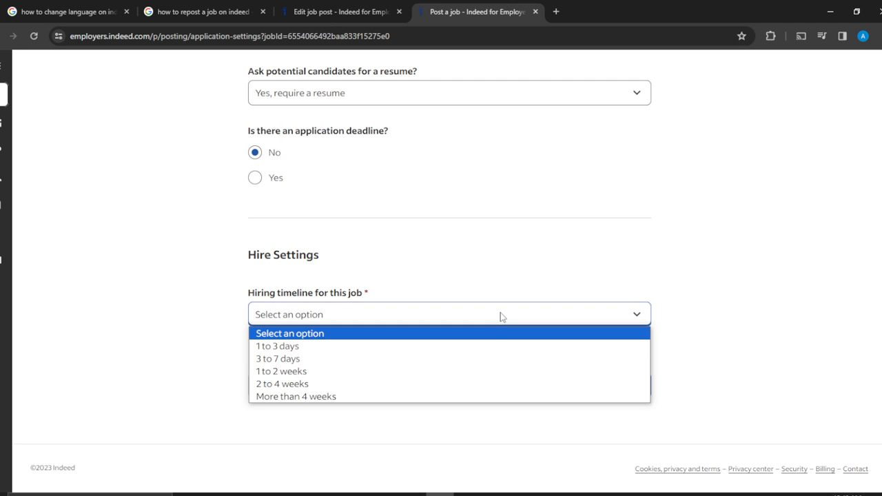
{"action": "left_click", "coordinate": [380, 384]}
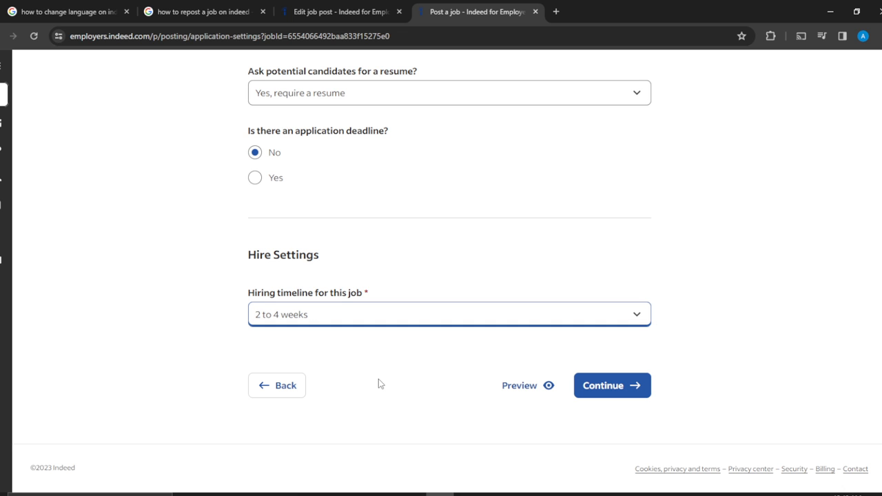
- Match the new post's hiring timeline to the existing post by choosing 1 to 2 weeks, and continue to the applicant pre-screening
{"action": "left_click", "coordinate": [335, 13]}
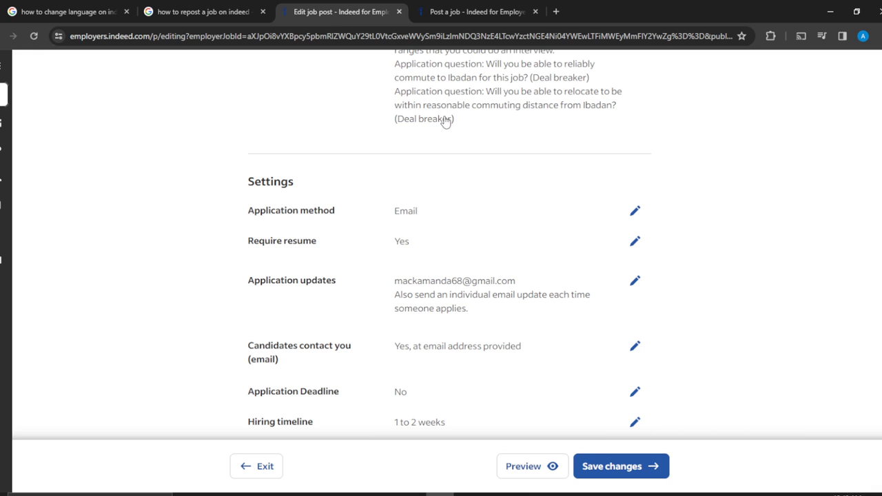
{"action": "left_click", "coordinate": [452, 12]}
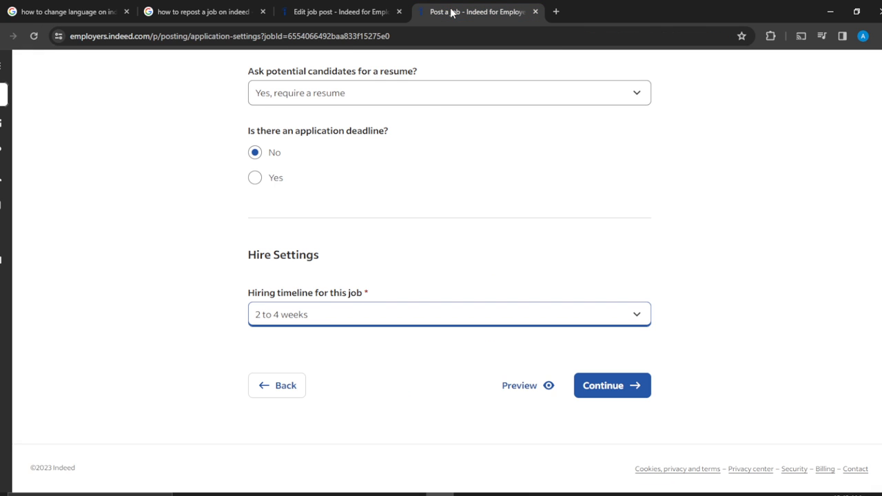
{"action": "left_click", "coordinate": [320, 315]}
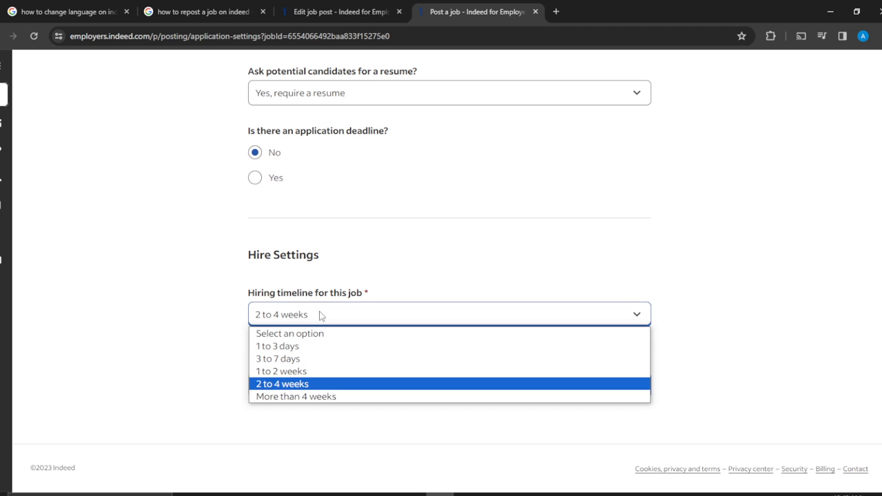
{"action": "left_click", "coordinate": [294, 373]}
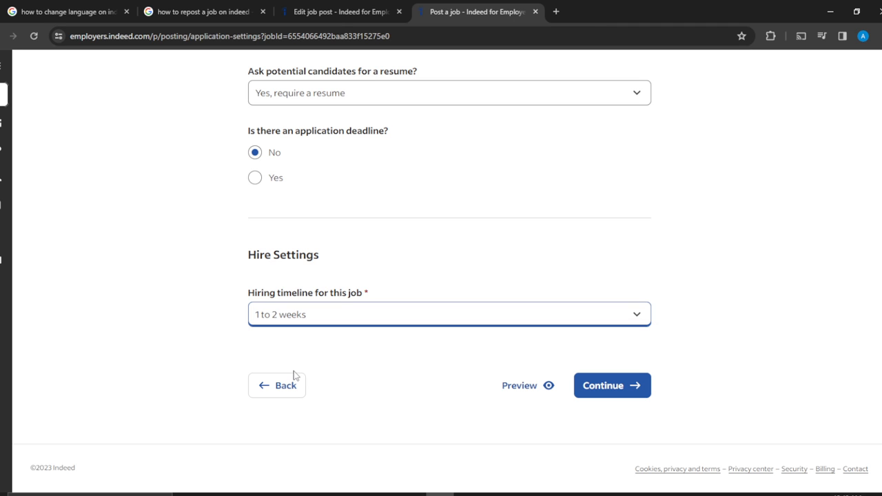
{"action": "left_click", "coordinate": [620, 392]}
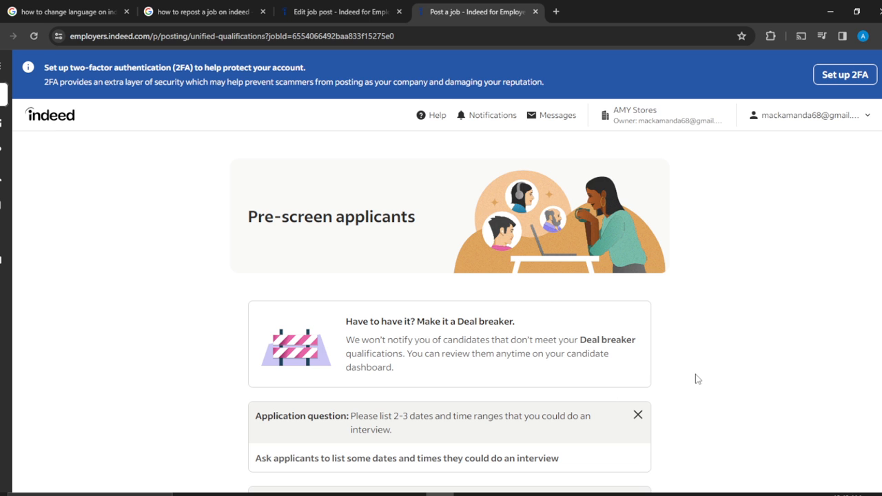
- Keep the suggested interview, commute and relocation pre-screening questions for applicants and continue to the job review
{"action": "scroll", "coordinate": [698, 378], "scroll_direction": "down", "scroll_amount": 5}
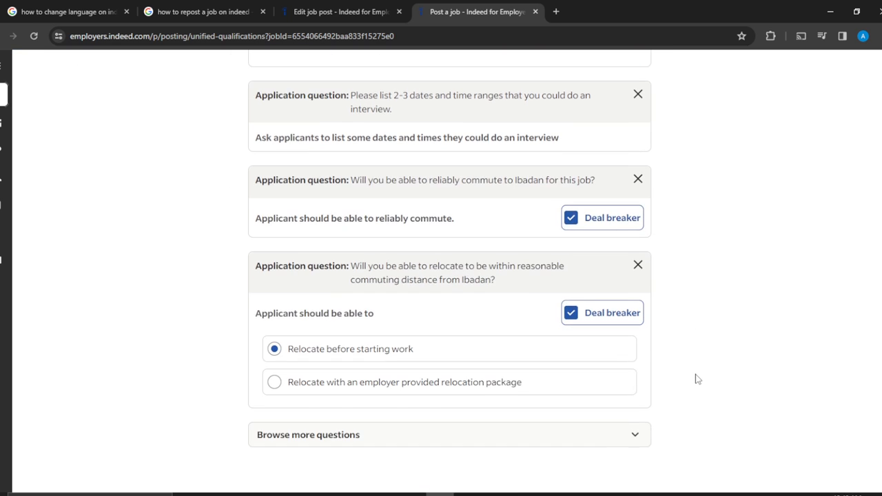
{"action": "scroll", "coordinate": [698, 379], "scroll_direction": "down", "scroll_amount": 2}
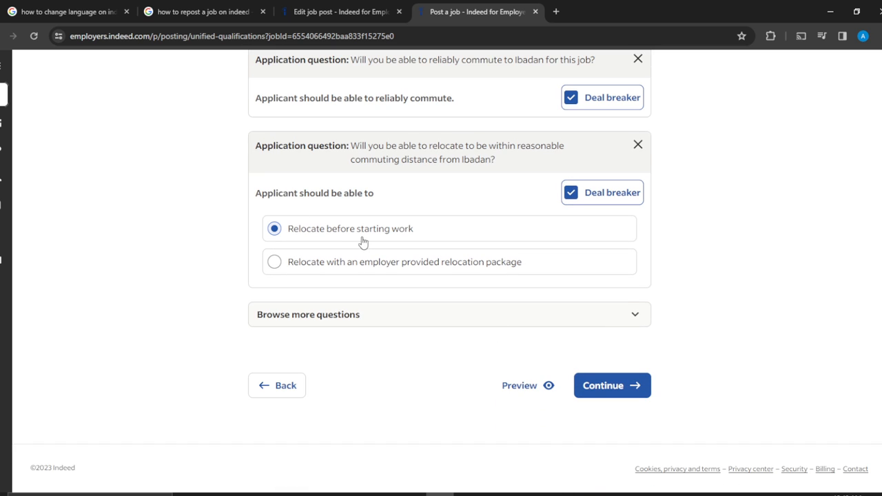
{"action": "left_click", "coordinate": [622, 386]}
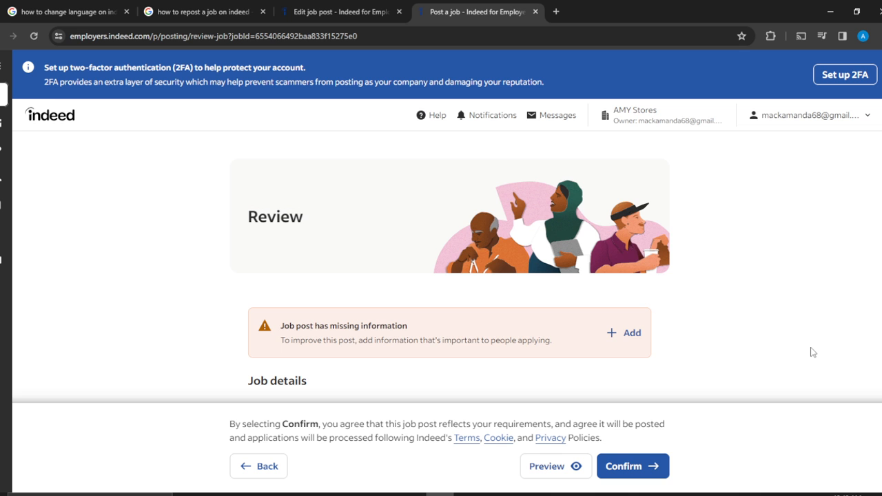
- Review the new post's job details, pre-screening questions and settings, comparing them with those of the existing Arts Coordinator post
{"action": "scroll", "coordinate": [813, 352], "scroll_direction": "down", "scroll_amount": 4}
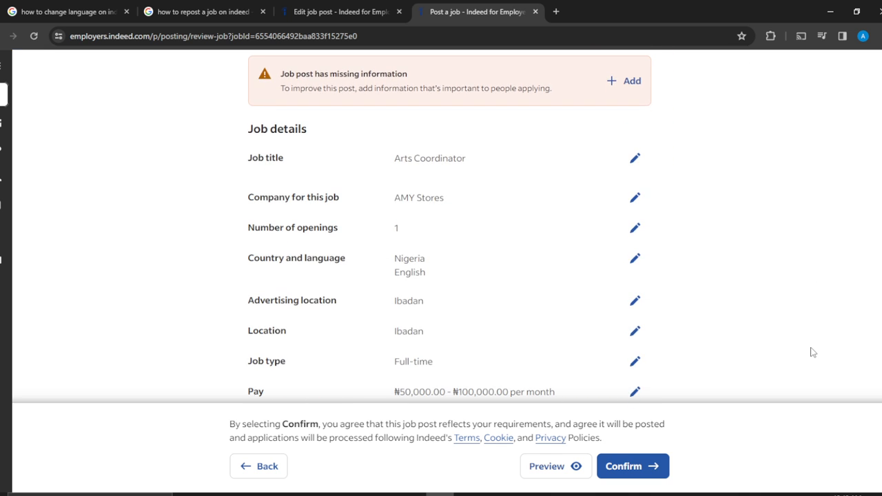
{"action": "scroll", "coordinate": [813, 352], "scroll_direction": "down", "scroll_amount": 8}
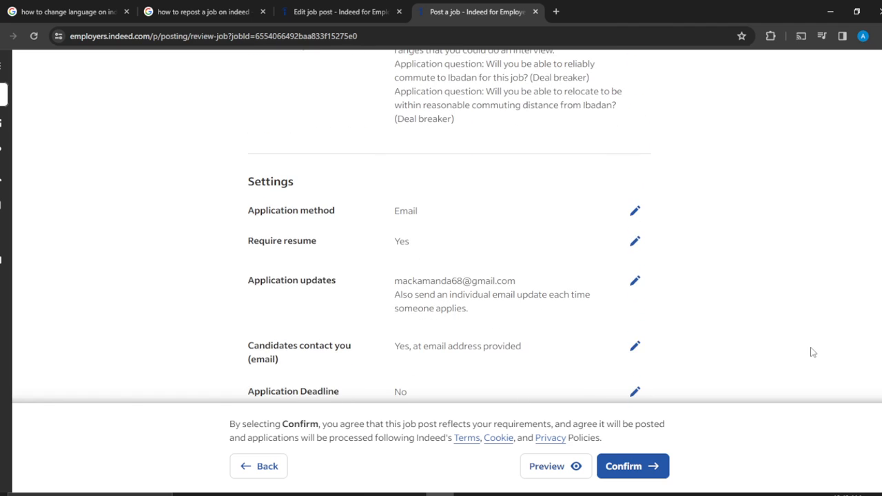
{"action": "scroll", "coordinate": [813, 352], "scroll_direction": "down", "scroll_amount": 2}
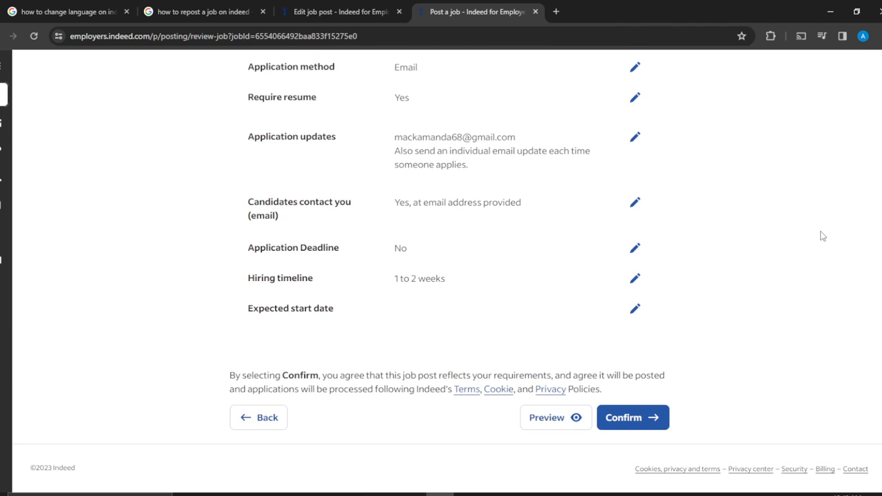
{"action": "left_click", "coordinate": [324, 11]}
{"action": "scroll", "coordinate": [765, 249], "scroll_direction": "down", "scroll_amount": 3}
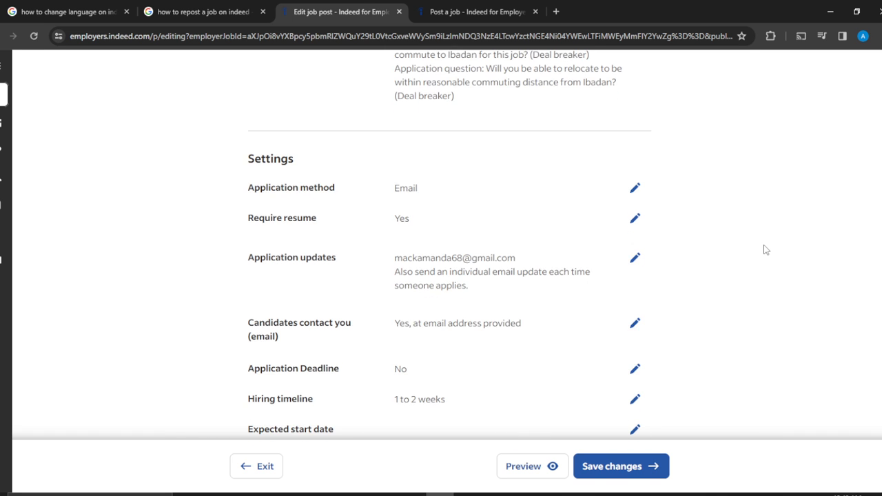
{"action": "scroll", "coordinate": [764, 250], "scroll_direction": "up", "scroll_amount": 10}
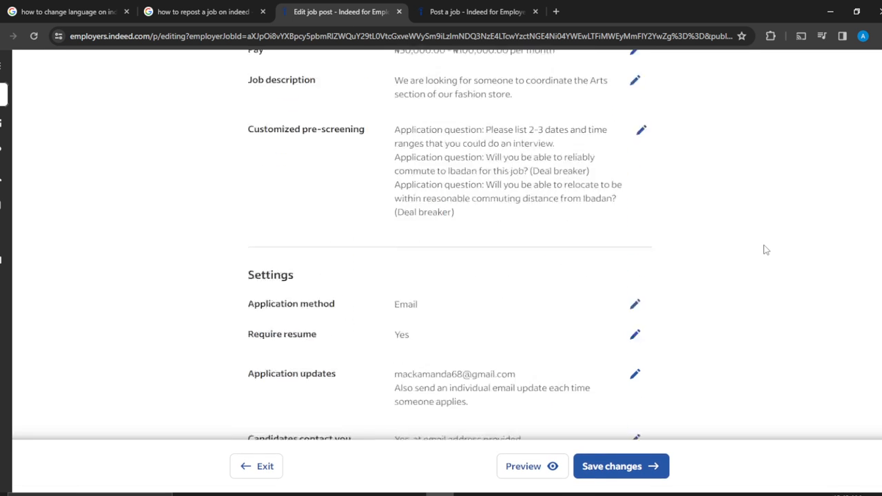
{"action": "scroll", "coordinate": [764, 250], "scroll_direction": "down", "scroll_amount": 10}
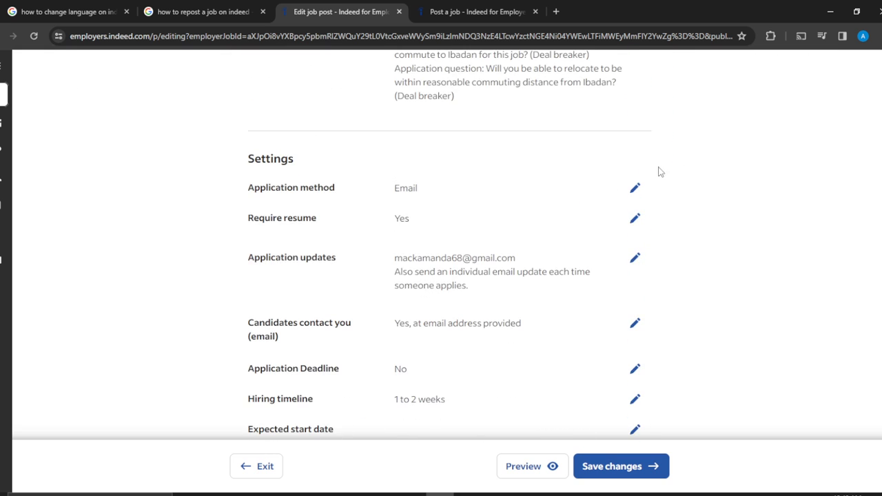
{"action": "key", "text": "ctrl+Tab"}
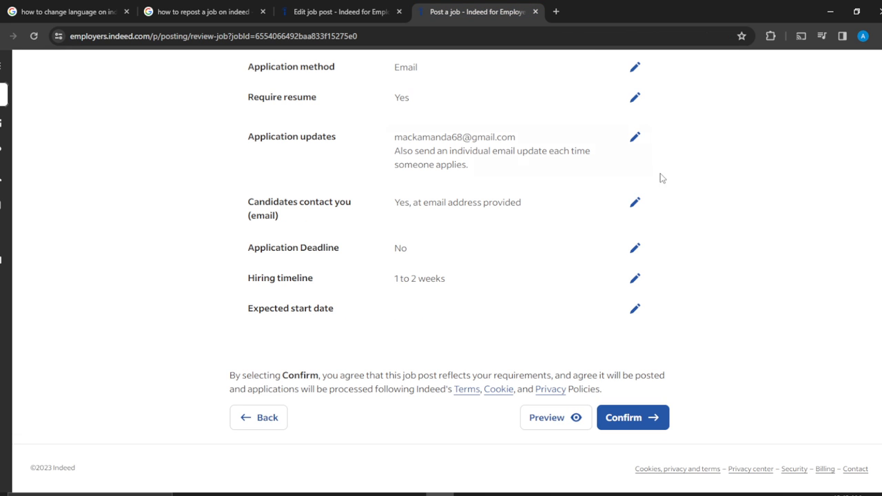
{"action": "scroll", "coordinate": [820, 238], "scroll_direction": "up", "scroll_amount": 10}
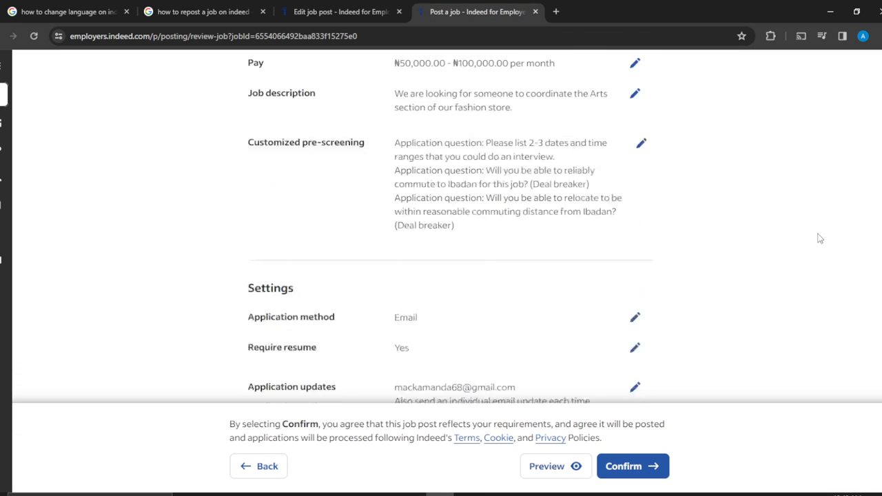
{"action": "scroll", "coordinate": [821, 239], "scroll_direction": "down", "scroll_amount": 10}
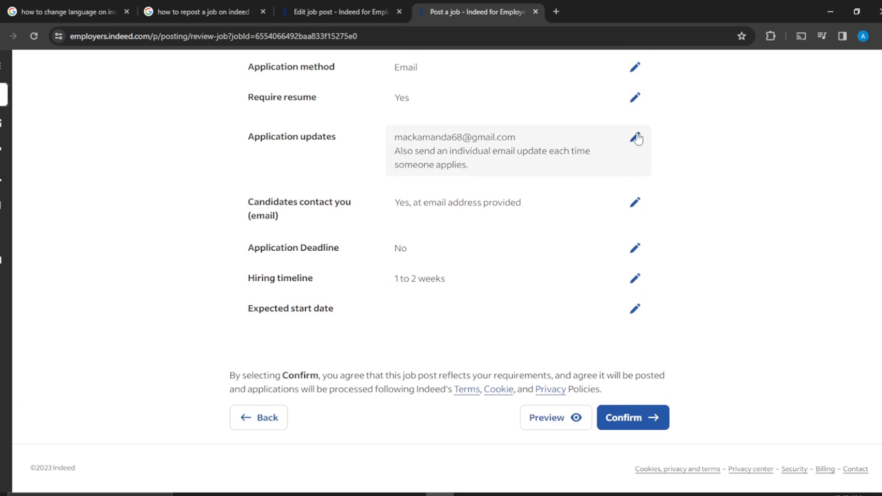
- Confirm the reviewed job post and post it without a budget, declining the 3-day free sponsorship trial
{"action": "left_click", "coordinate": [630, 416]}
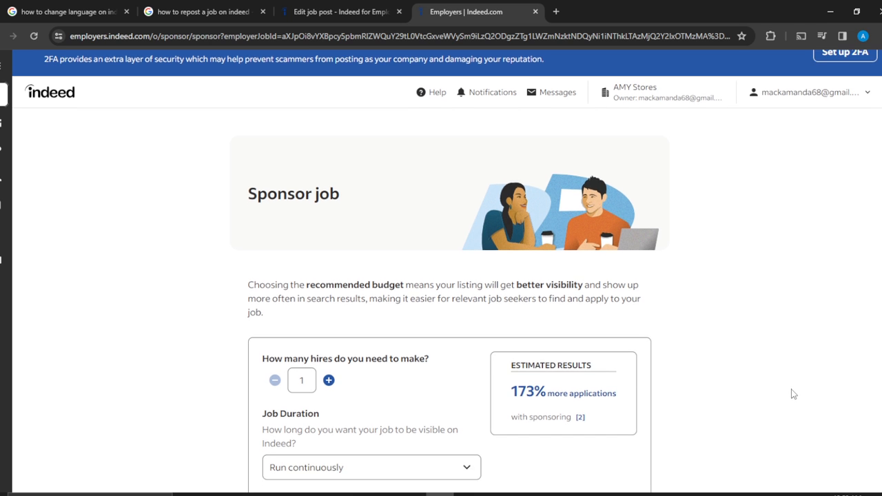
{"action": "scroll", "coordinate": [792, 393], "scroll_direction": "down", "scroll_amount": 3}
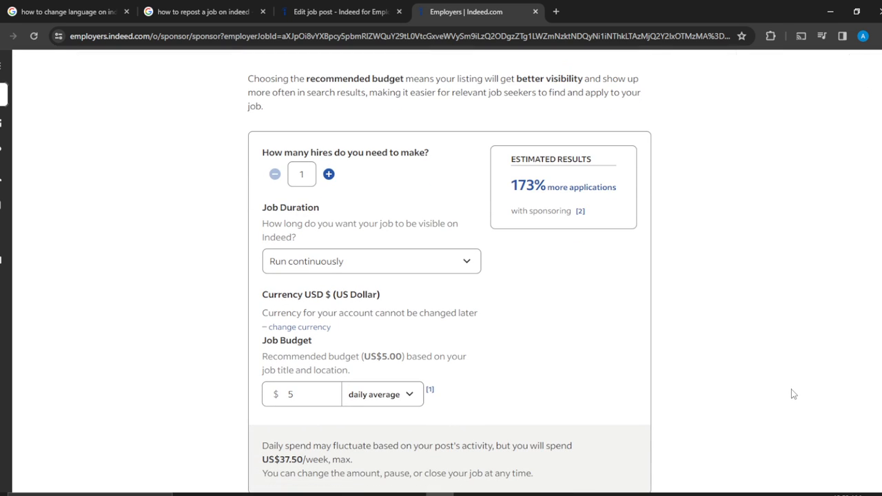
{"action": "scroll", "coordinate": [793, 394], "scroll_direction": "down", "scroll_amount": 4}
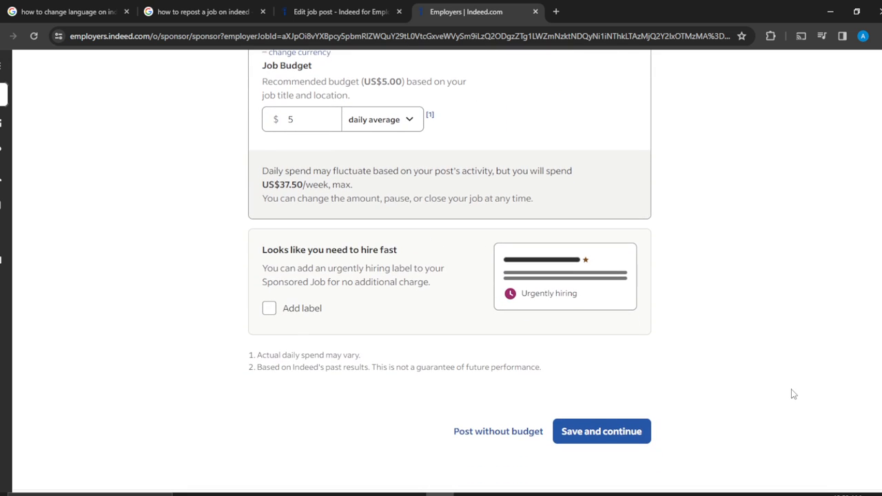
{"action": "scroll", "coordinate": [793, 393], "scroll_direction": "down", "scroll_amount": 1}
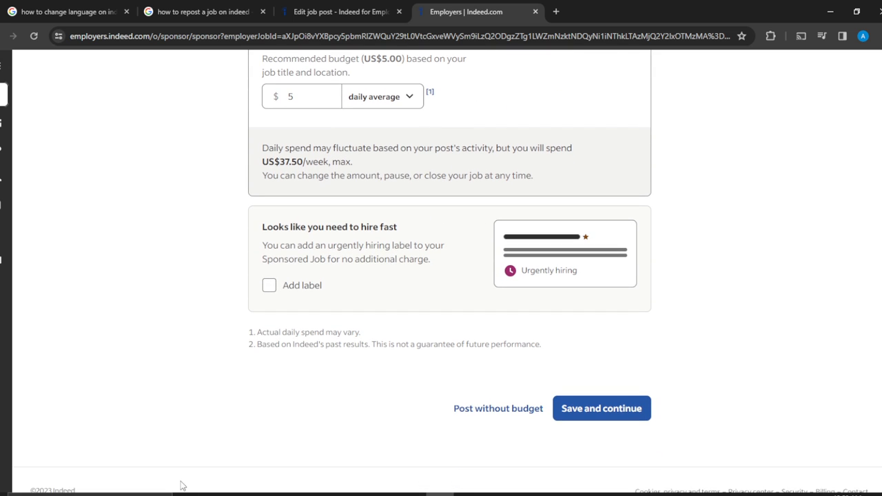
{"action": "left_click", "coordinate": [486, 412]}
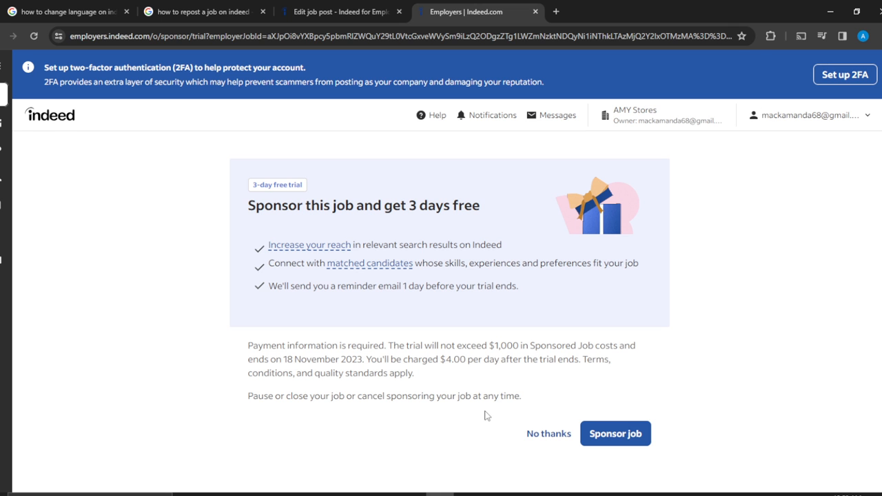
{"action": "left_click", "coordinate": [546, 436]}
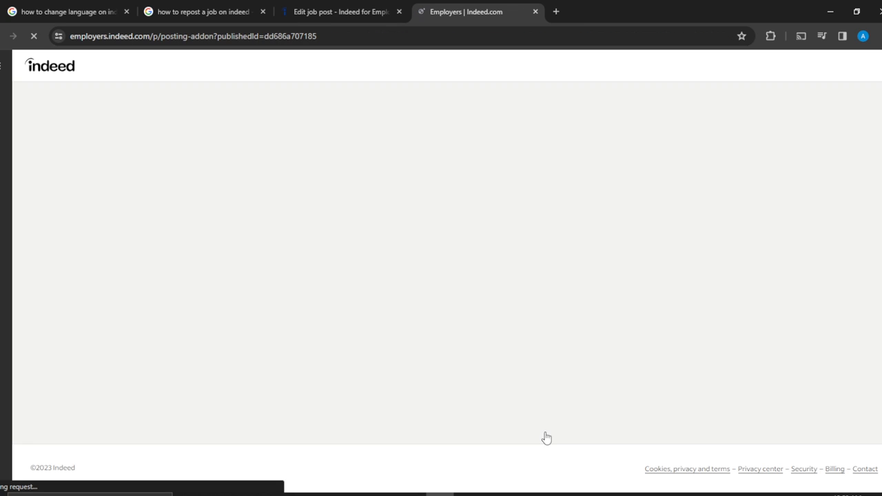